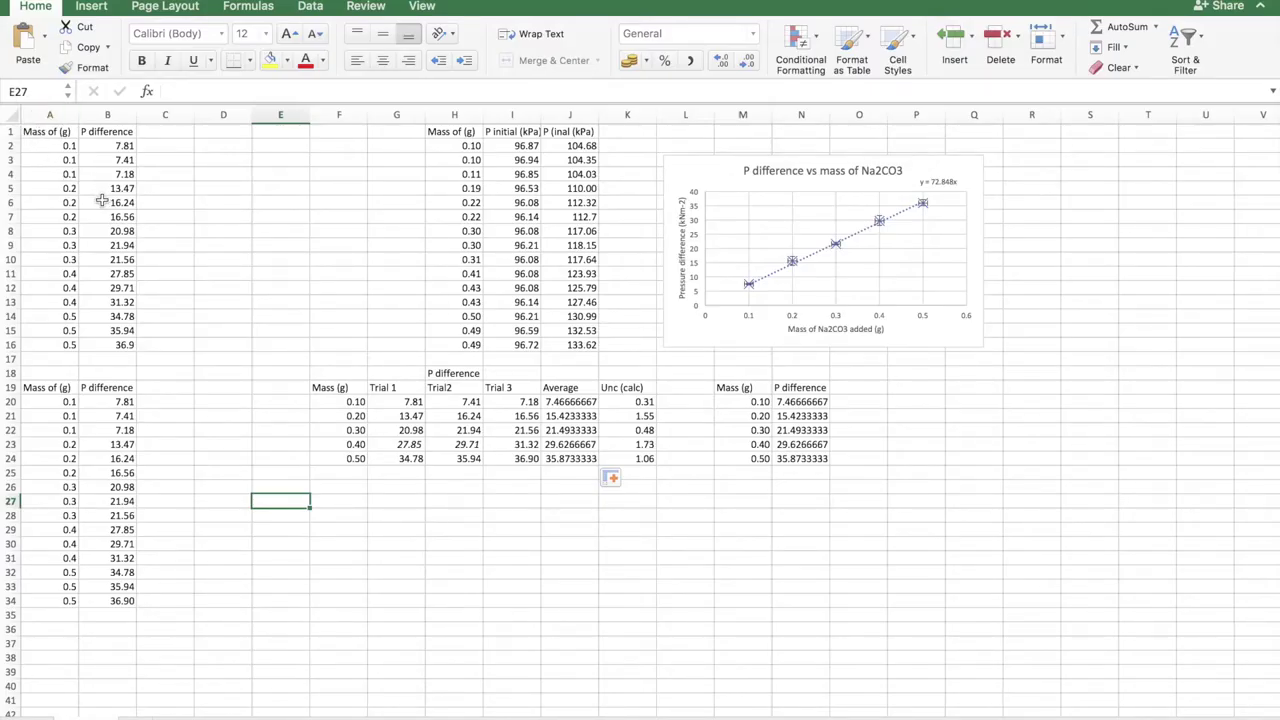
- Inspect the raw mass and pressure-difference data and the formulas behind them
{"action": "left_click_drag", "start_coordinate": [48, 132], "coordinate": [105, 350]}
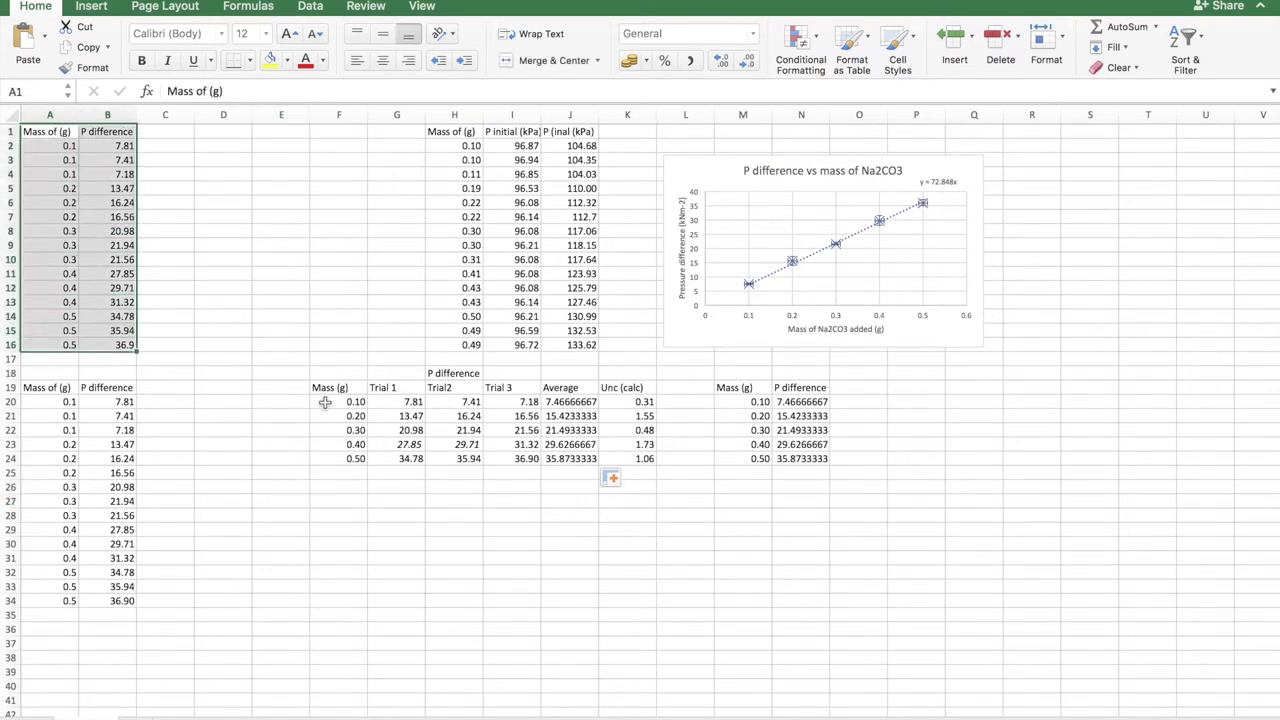
{"action": "left_click", "coordinate": [222, 245]}
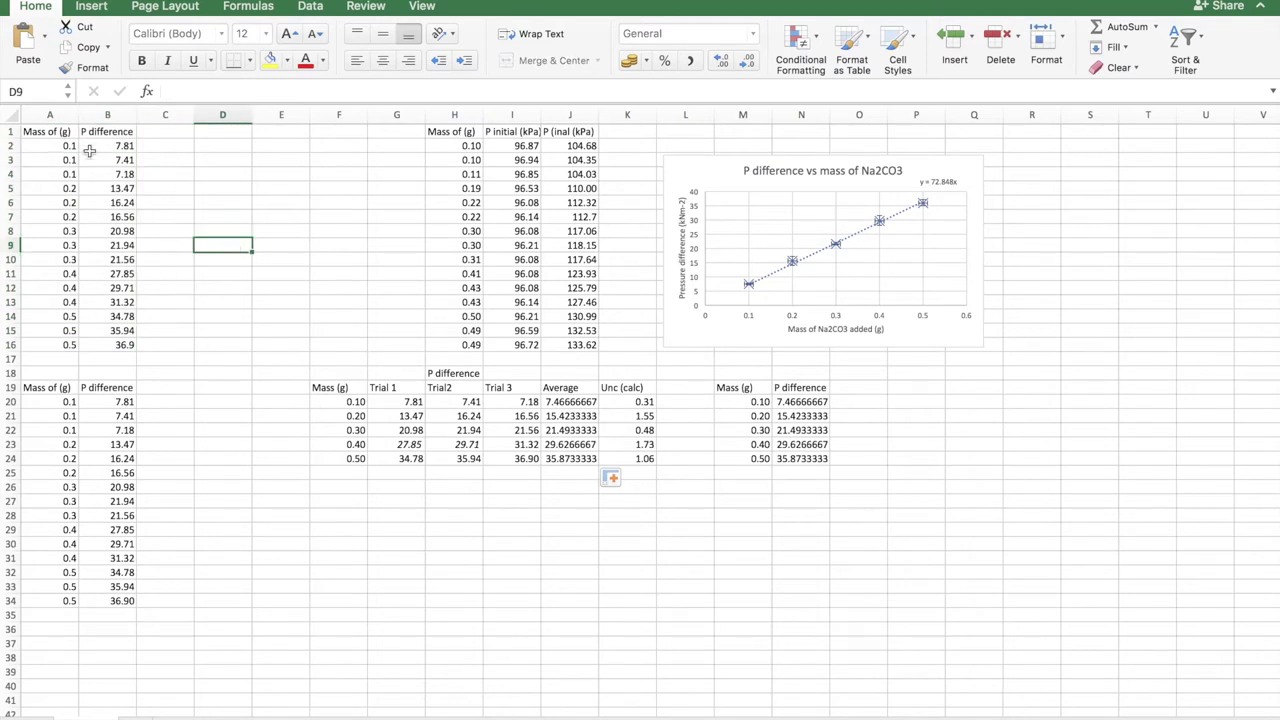
{"action": "left_click", "coordinate": [54, 145]}
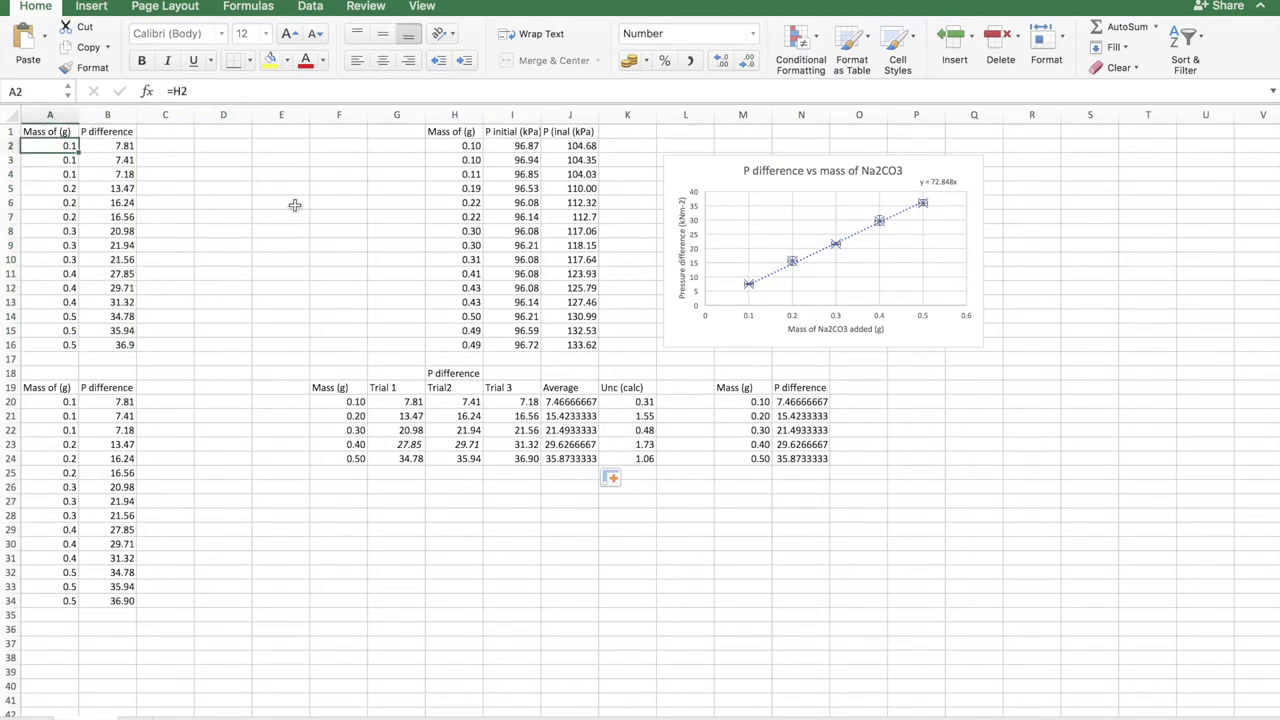
{"action": "key", "text": "Right"}
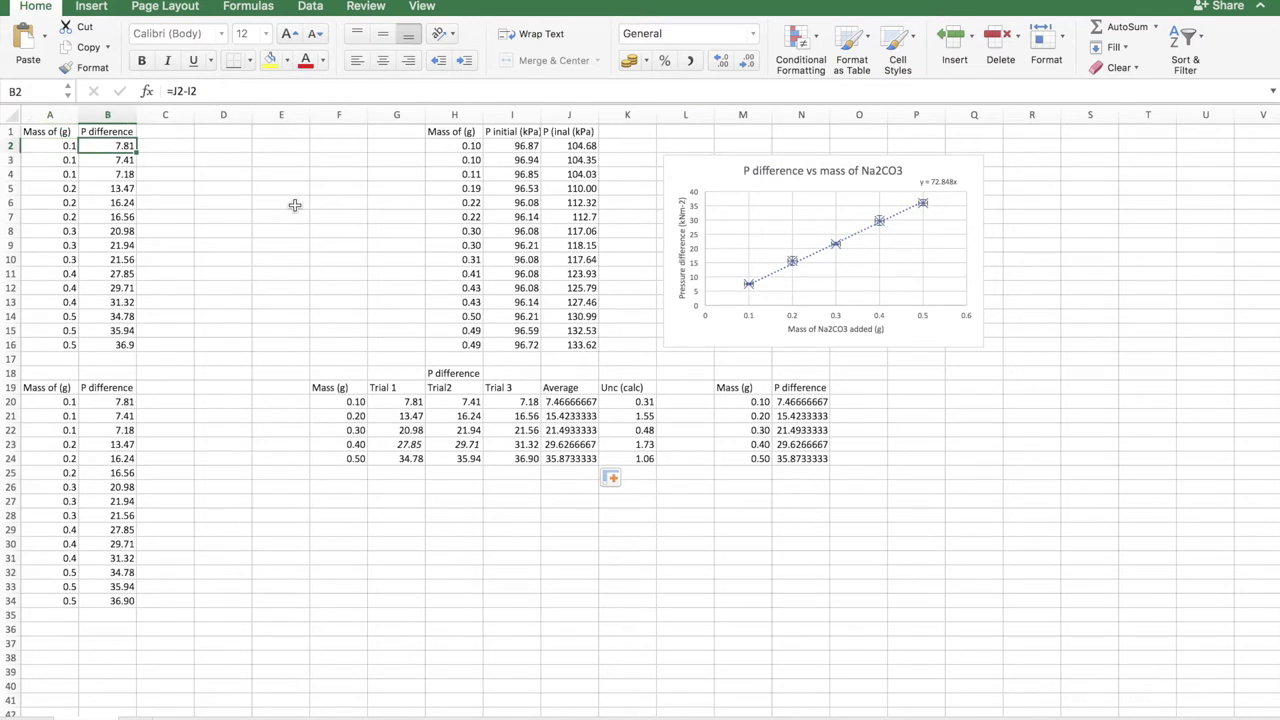
{"action": "key", "text": "Left"}
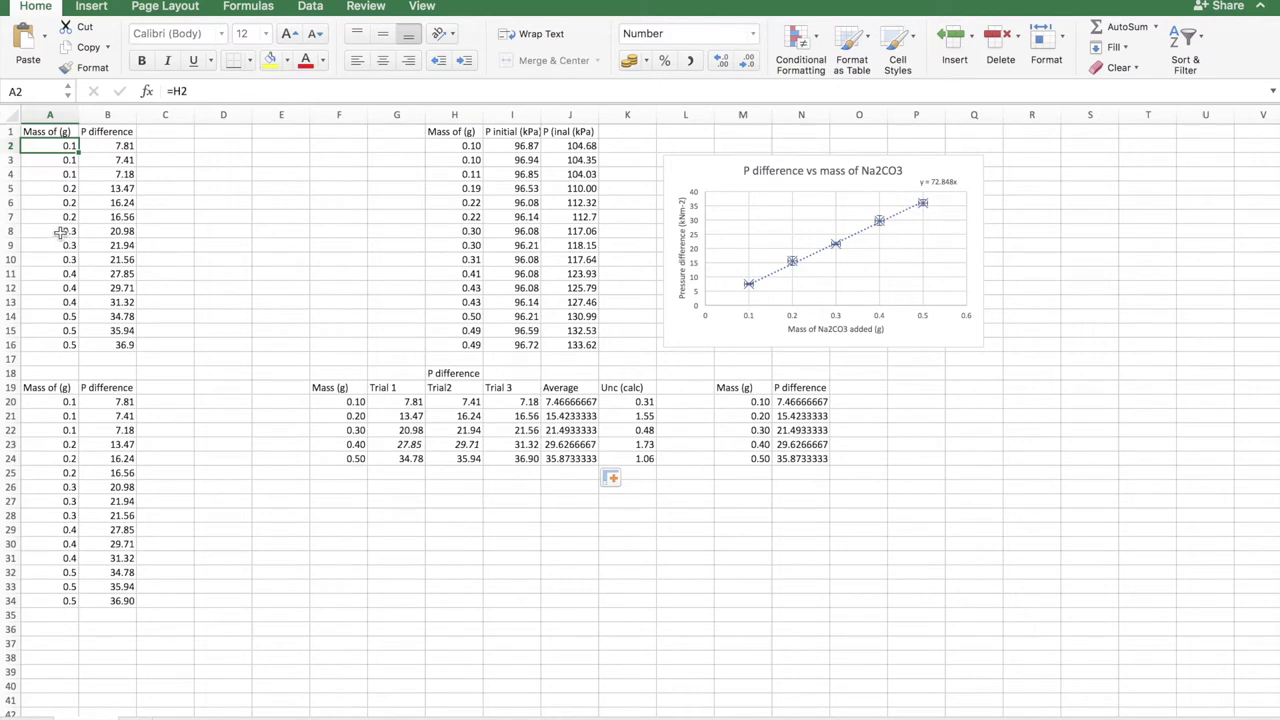
{"action": "left_click", "coordinate": [113, 144]}
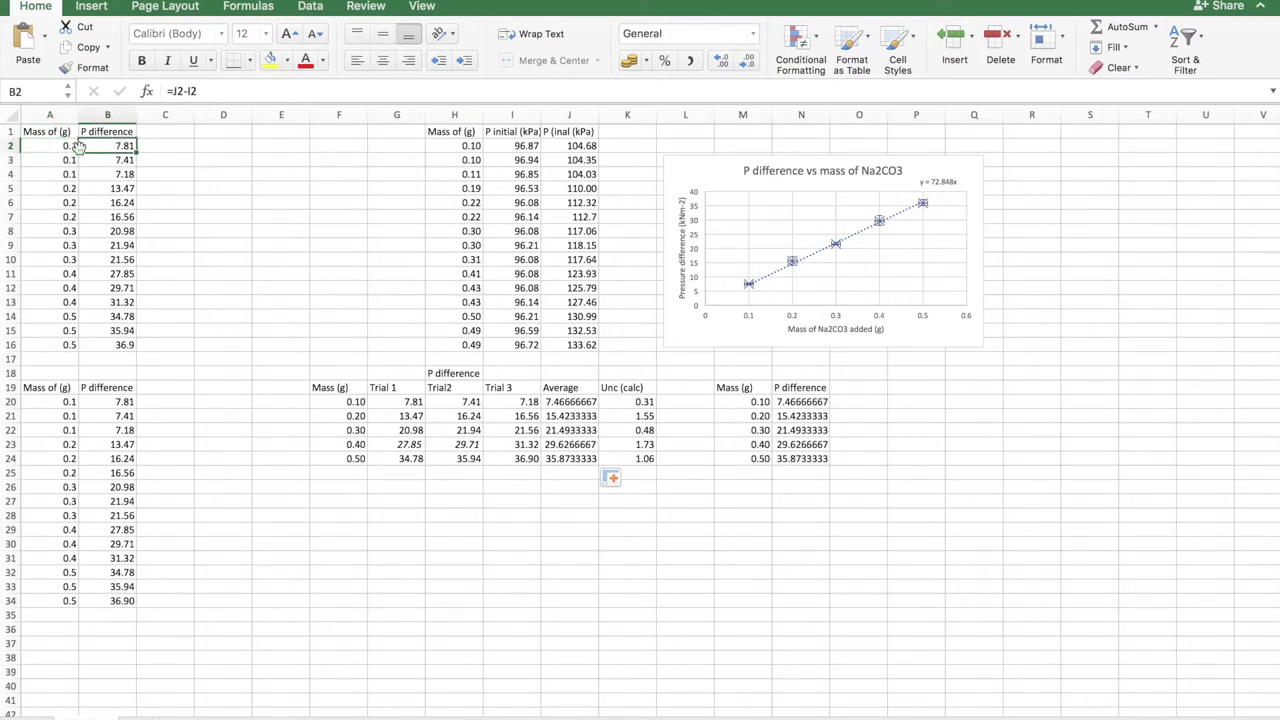
{"action": "left_click_drag", "start_coordinate": [62, 131], "coordinate": [120, 345]}
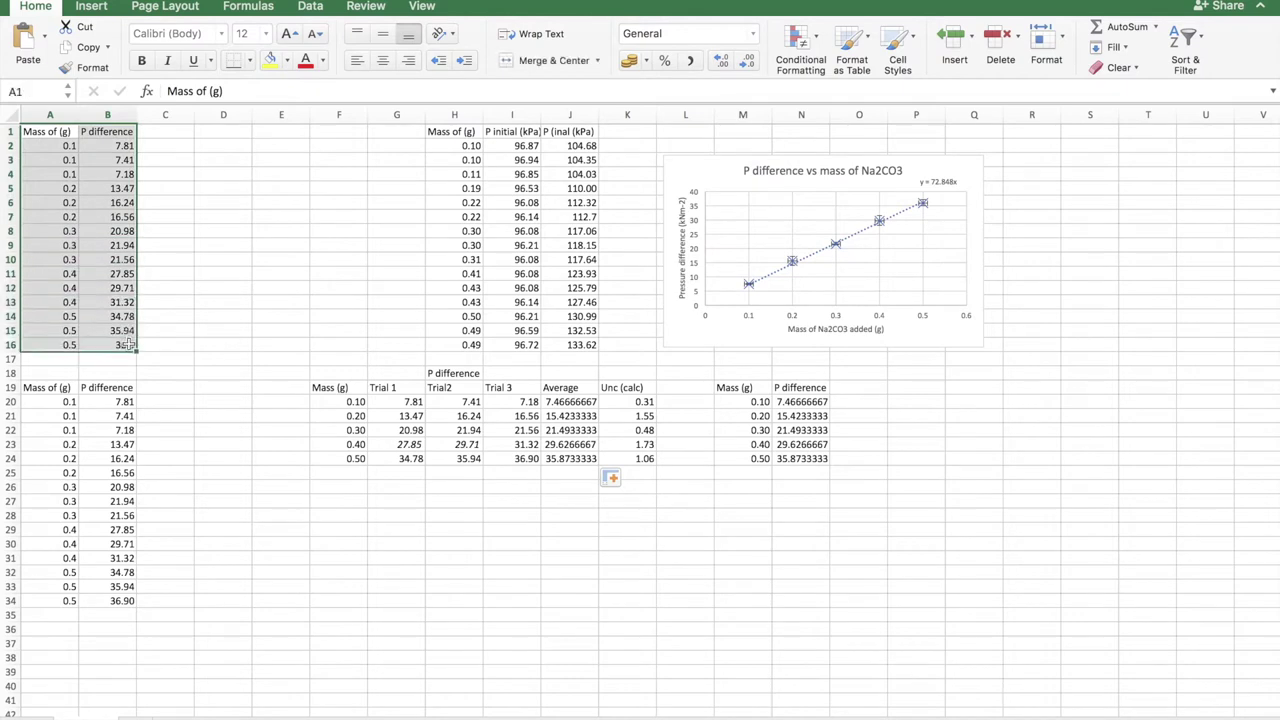
{"action": "left_click", "coordinate": [302, 377]}
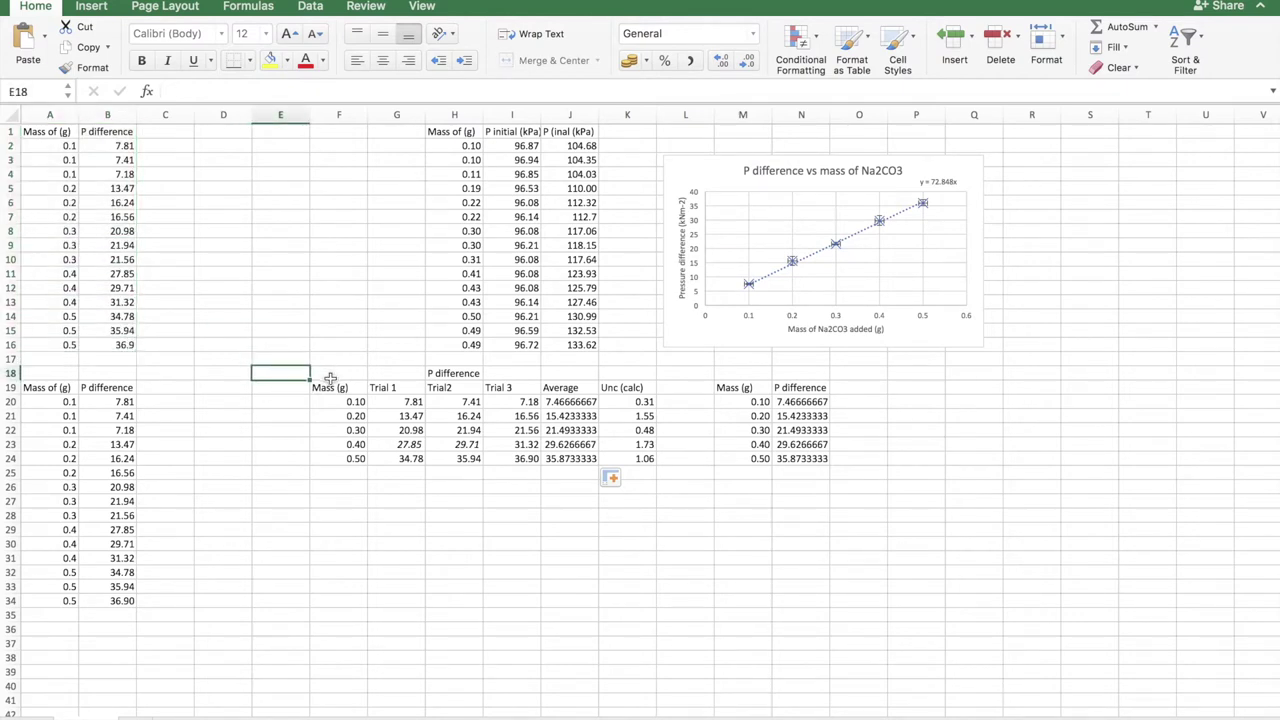
- Match the 0.1 g and 0.2 g raw readings to their summary-table trial rows
{"action": "left_click", "coordinate": [335, 386]}
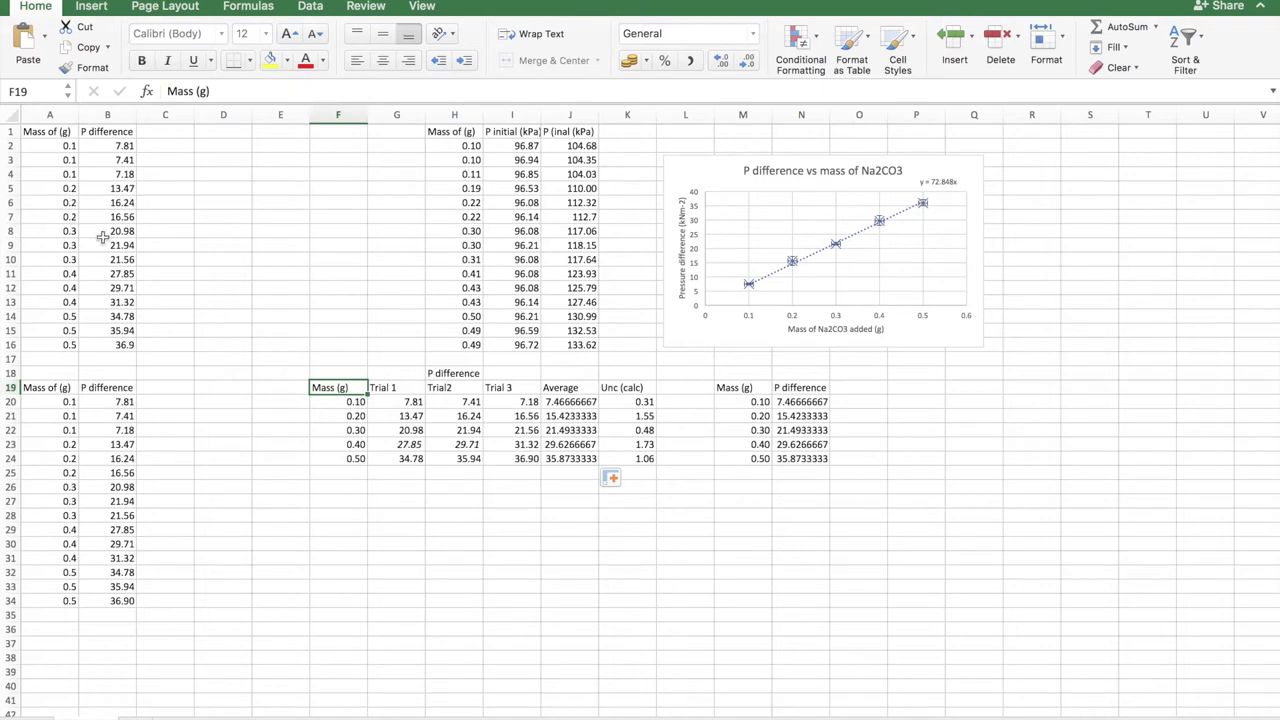
{"action": "left_click", "coordinate": [346, 401]}
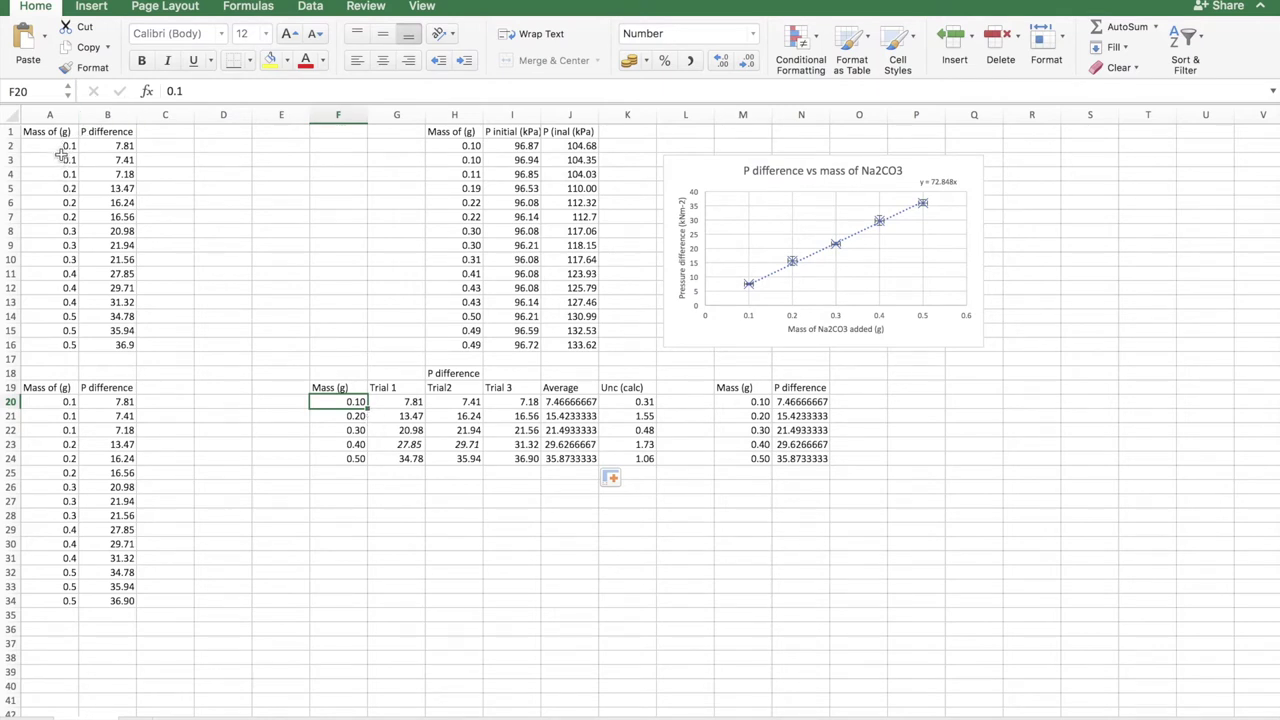
{"action": "left_click_drag", "start_coordinate": [62, 146], "coordinate": [62, 174]}
{"action": "left_click", "coordinate": [350, 401]}
{"action": "left_click_drag", "start_coordinate": [133, 152], "coordinate": [120, 174]}
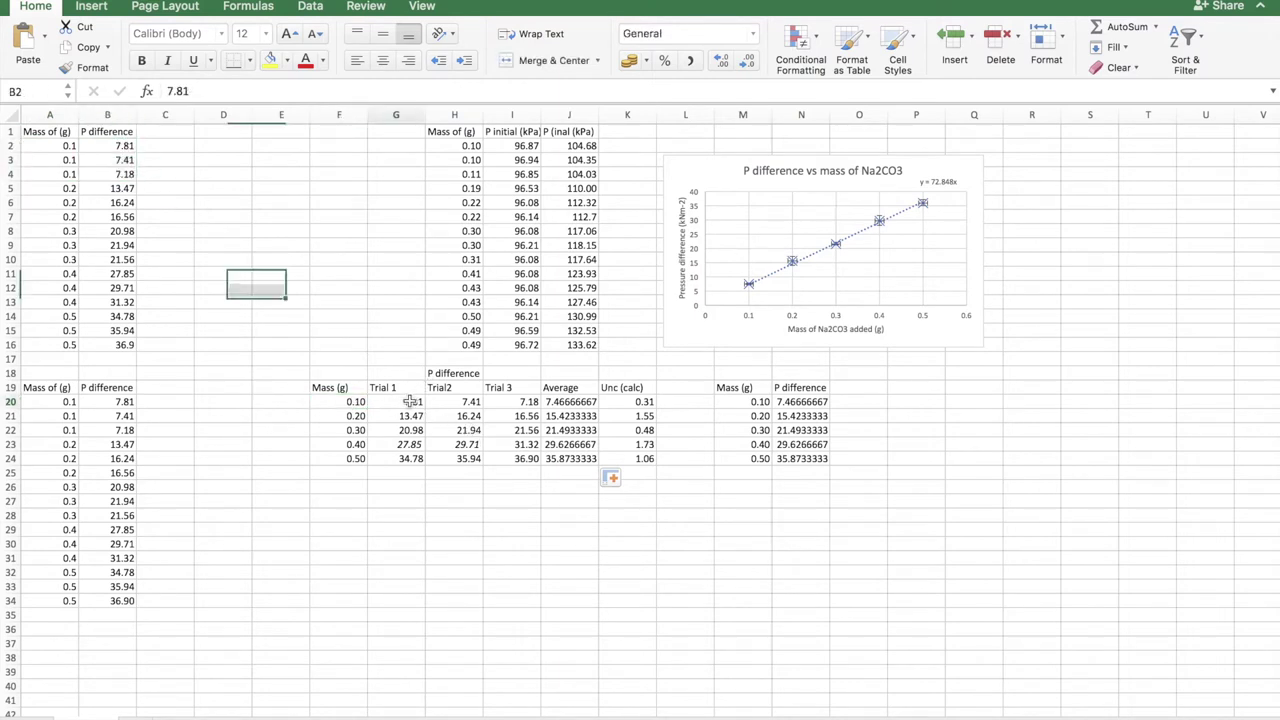
{"action": "left_click_drag", "start_coordinate": [411, 401], "coordinate": [527, 401]}
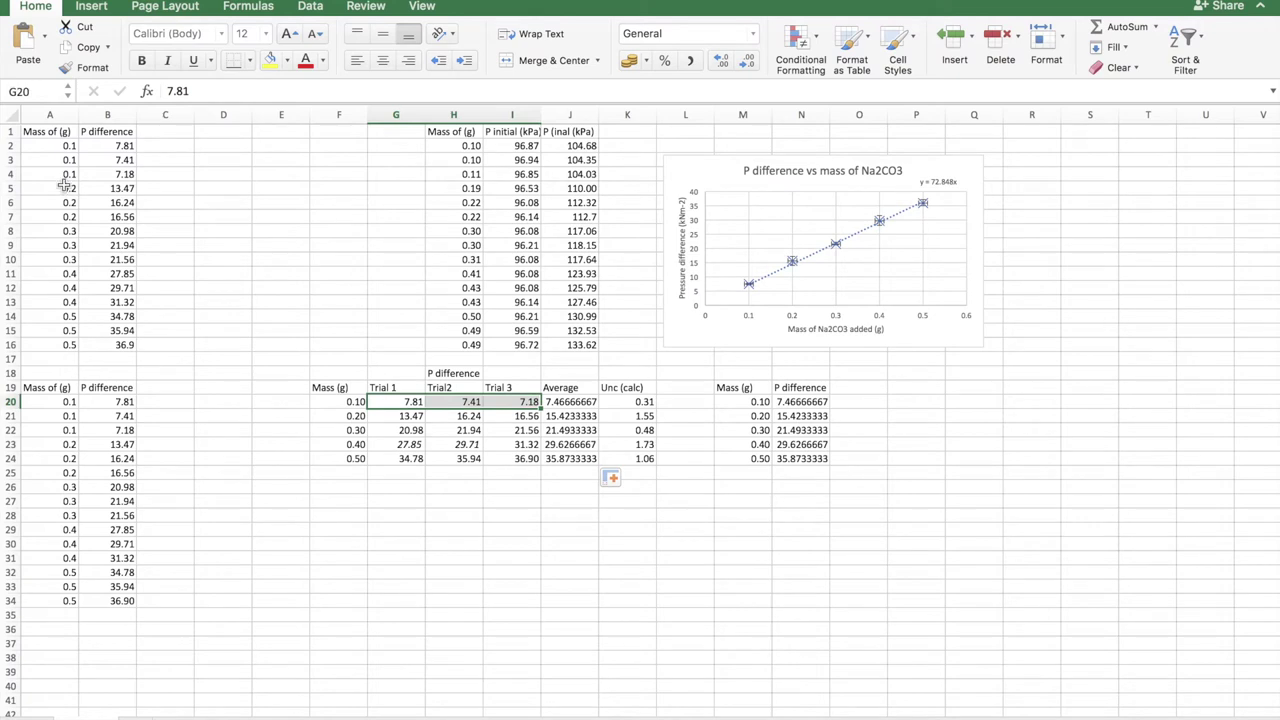
{"action": "left_click_drag", "start_coordinate": [63, 188], "coordinate": [66, 216]}
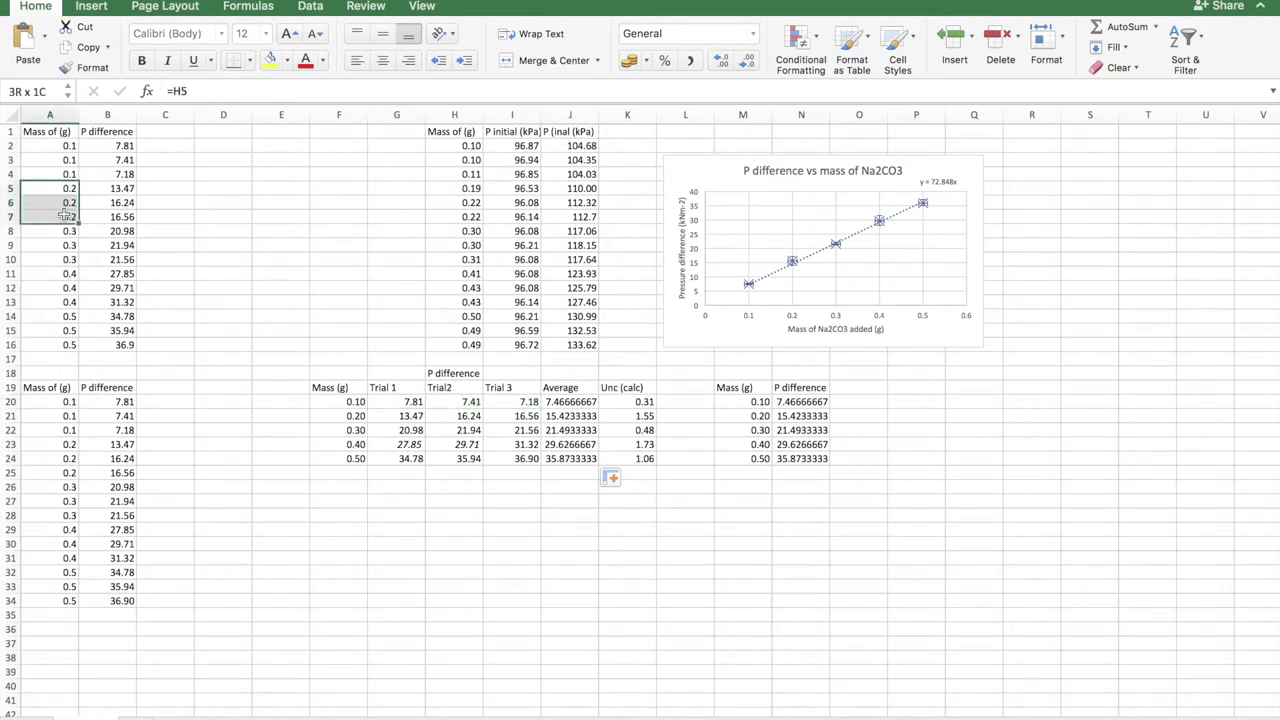
{"action": "left_click", "coordinate": [357, 420]}
{"action": "left_click_drag", "start_coordinate": [398, 420], "coordinate": [507, 420]}
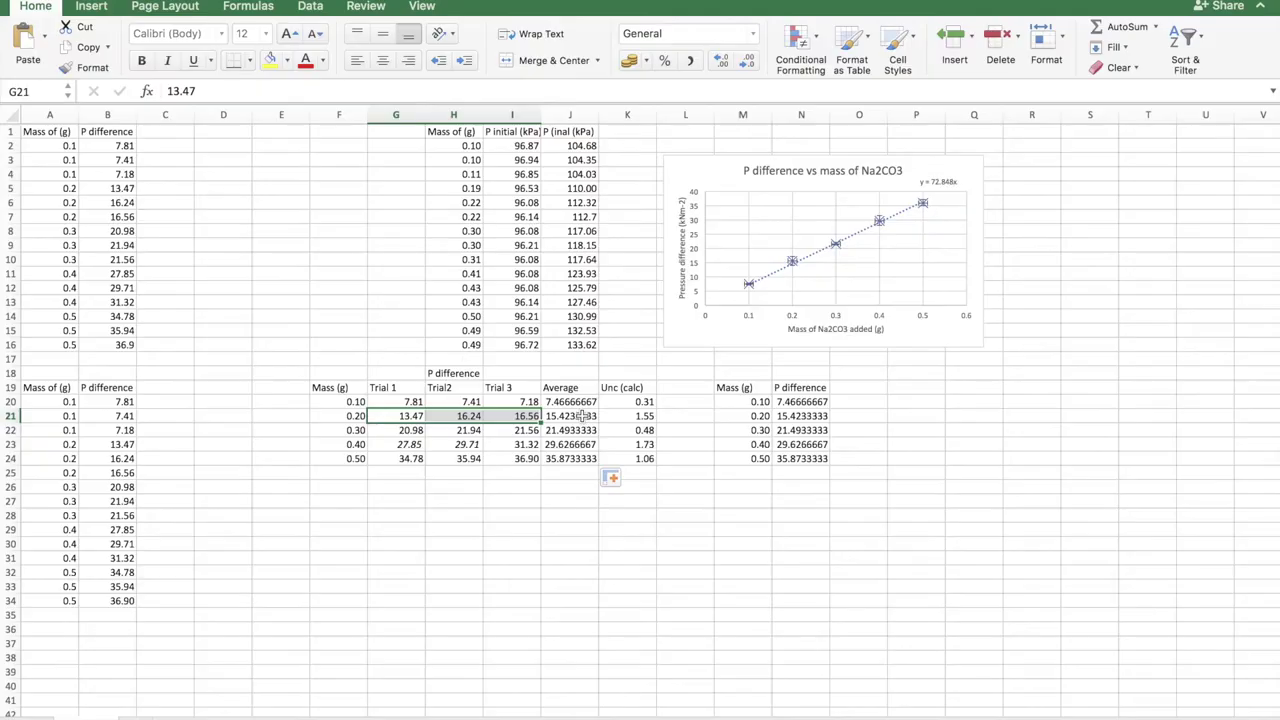
{"action": "left_click", "coordinate": [572, 402]}
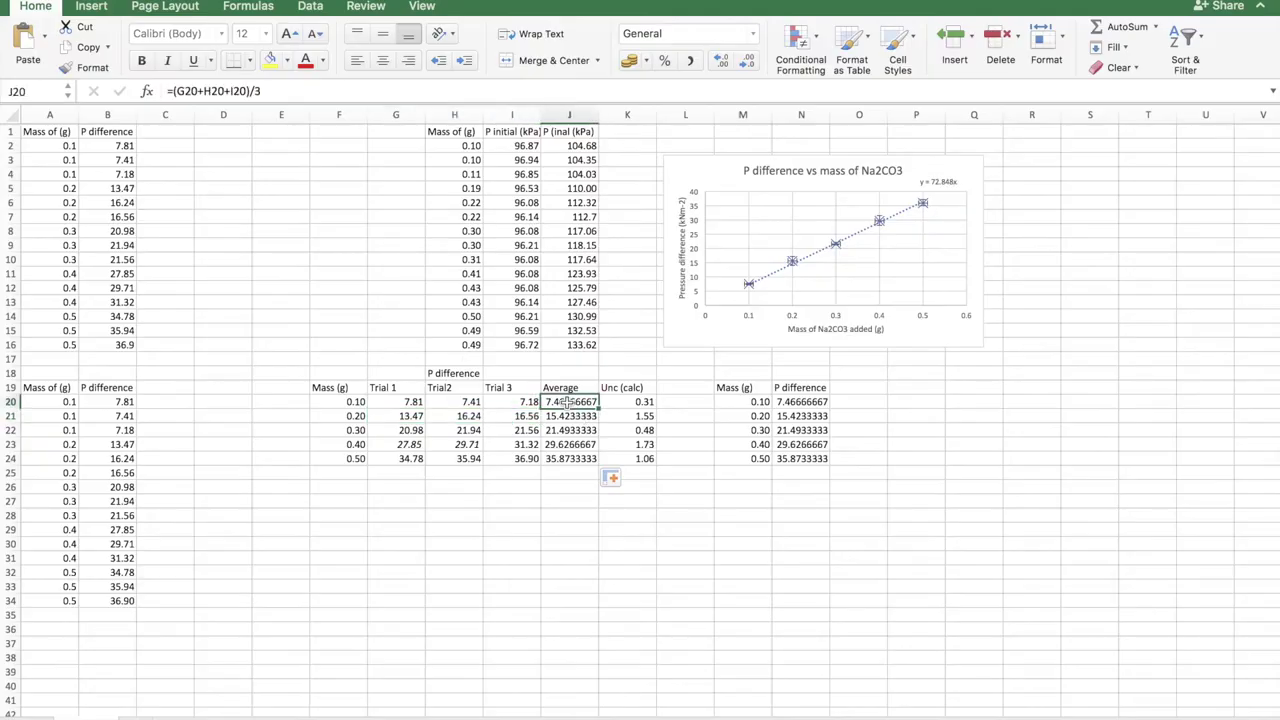
- Enter =(G20+H20+I20)/3 in J20 and fill it down to J24
{"action": "left_click", "coordinate": [174, 91]}
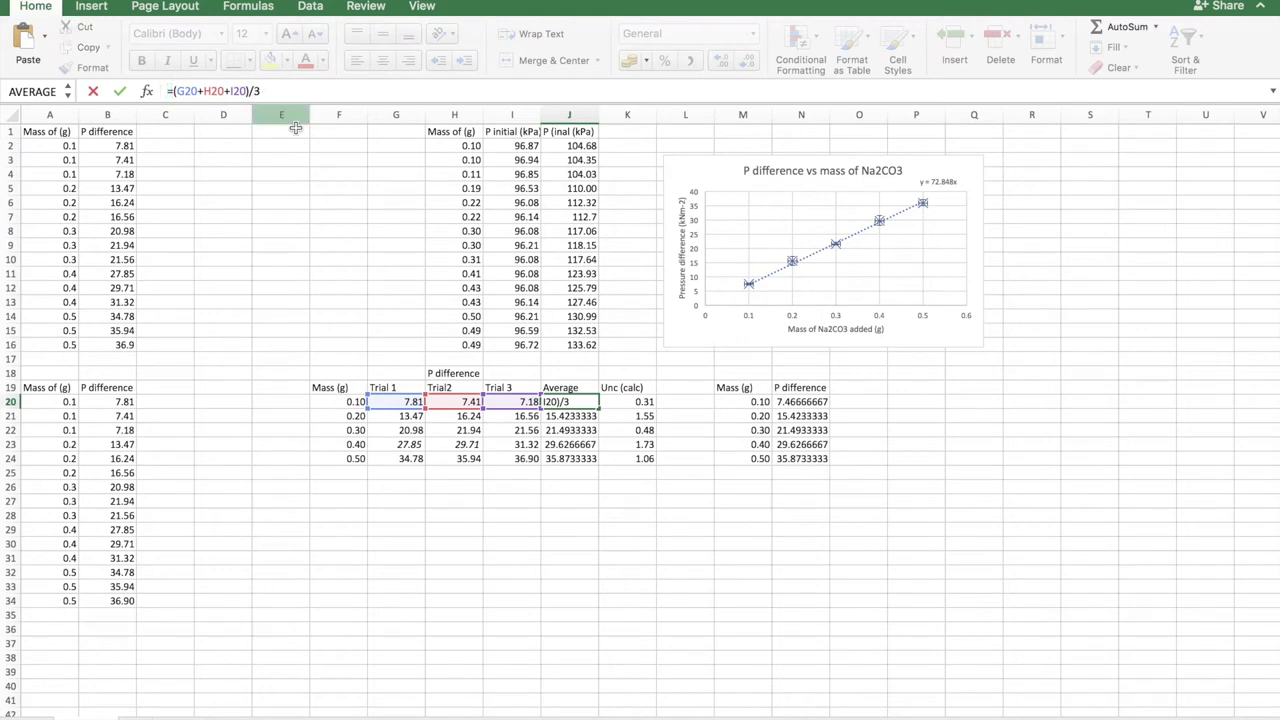
{"action": "key", "text": "Return"}
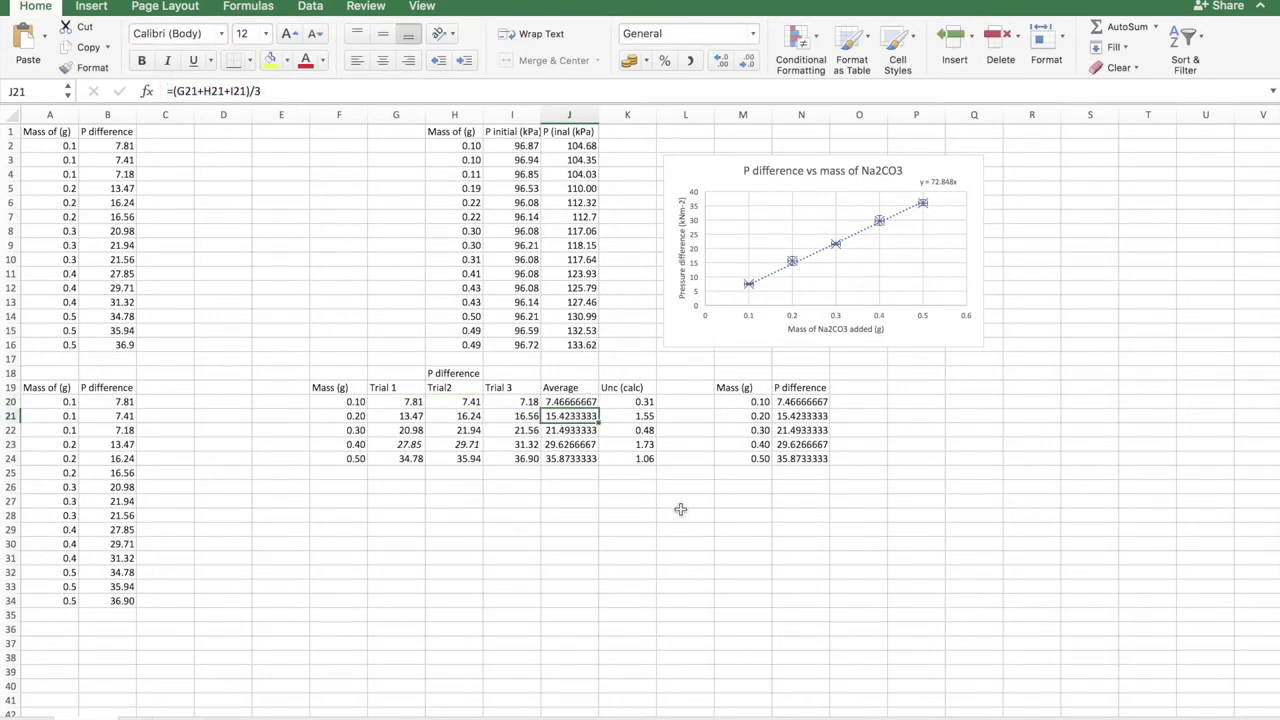
{"action": "left_click", "coordinate": [589, 401]}
{"action": "mouse_move", "coordinate": [597, 409]}
{"action": "left_mouse_down"}
{"action": "mouse_move", "coordinate": [598, 469]}
{"action": "mouse_move", "coordinate": [600, 407]}
{"action": "left_mouse_up"}
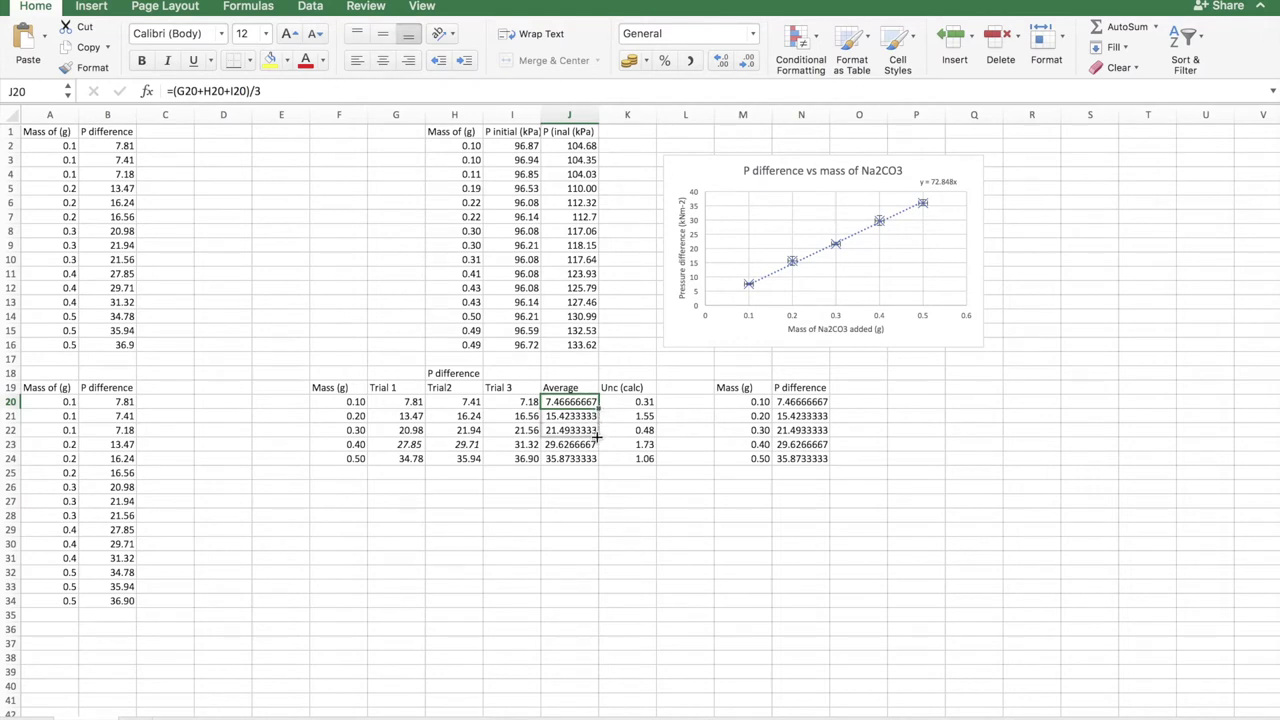
{"action": "left_click_drag", "start_coordinate": [597, 437], "coordinate": [596, 466]}
{"action": "left_click", "coordinate": [665, 486]}
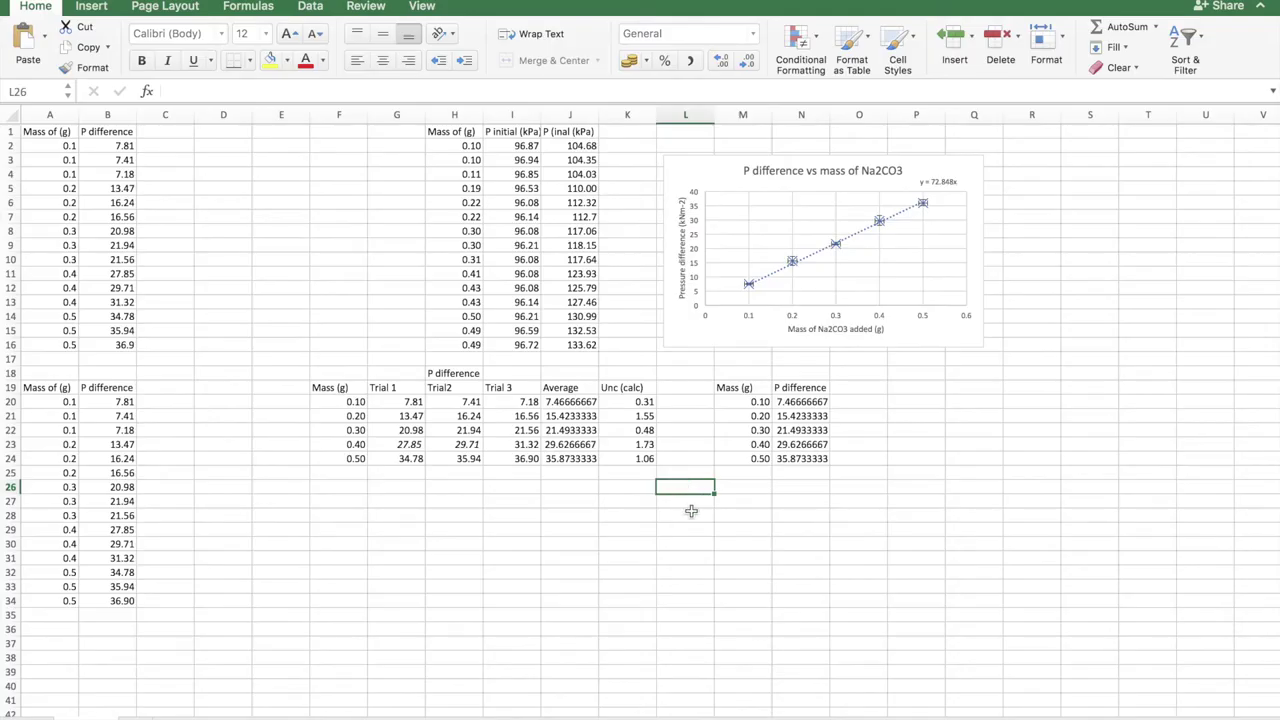
{"action": "left_click", "coordinate": [553, 404]}
{"action": "left_click", "coordinate": [638, 404]}
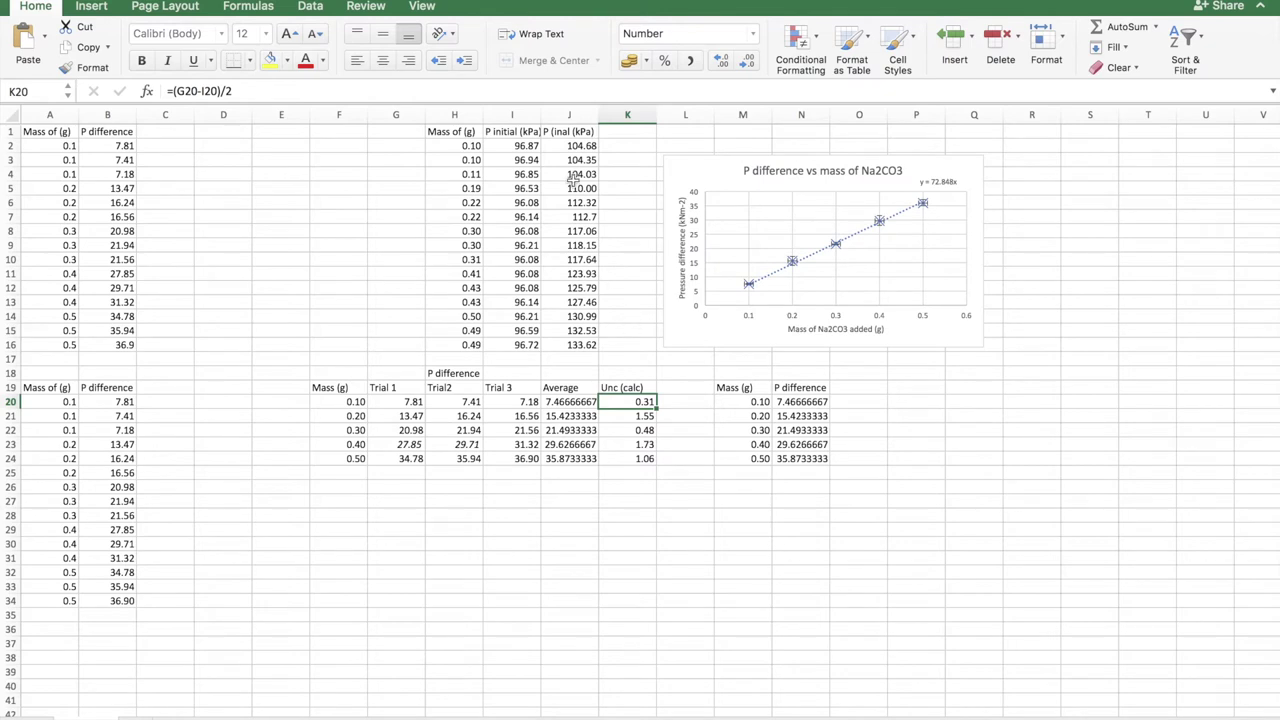
{"action": "left_click", "coordinate": [186, 91]}
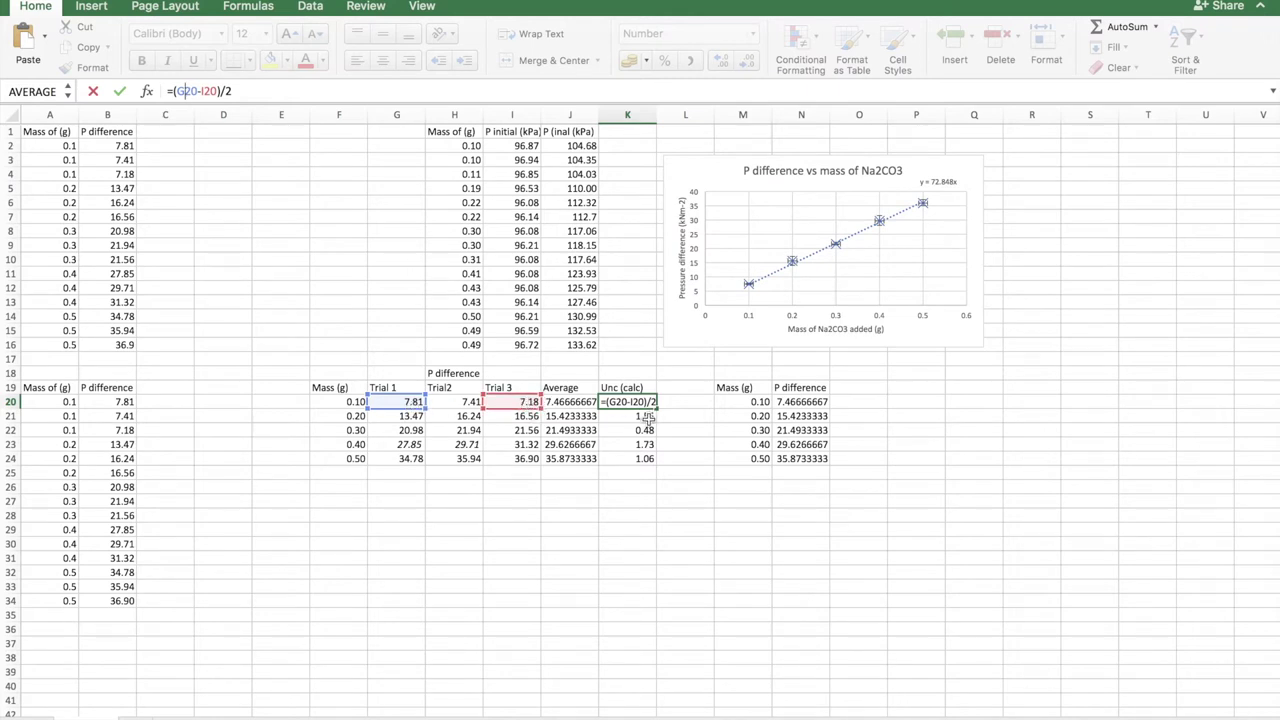
{"action": "key", "text": "Return"}
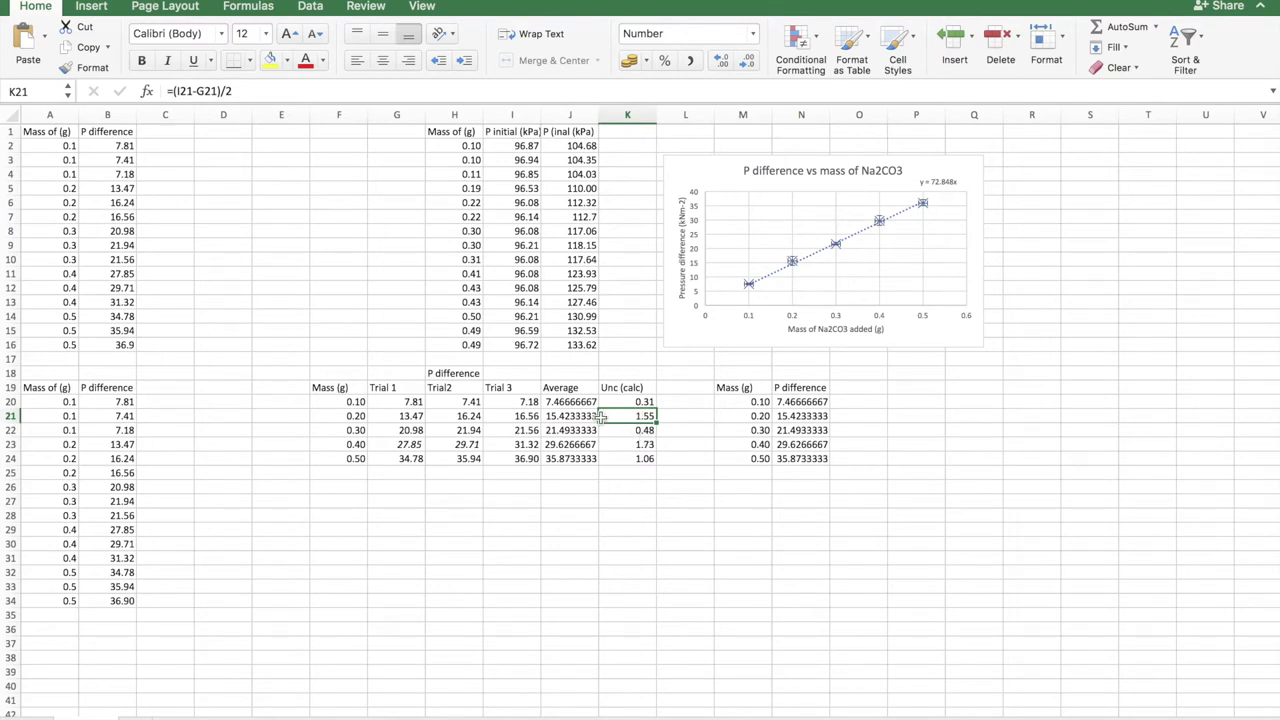
{"action": "left_click", "coordinate": [180, 91]}
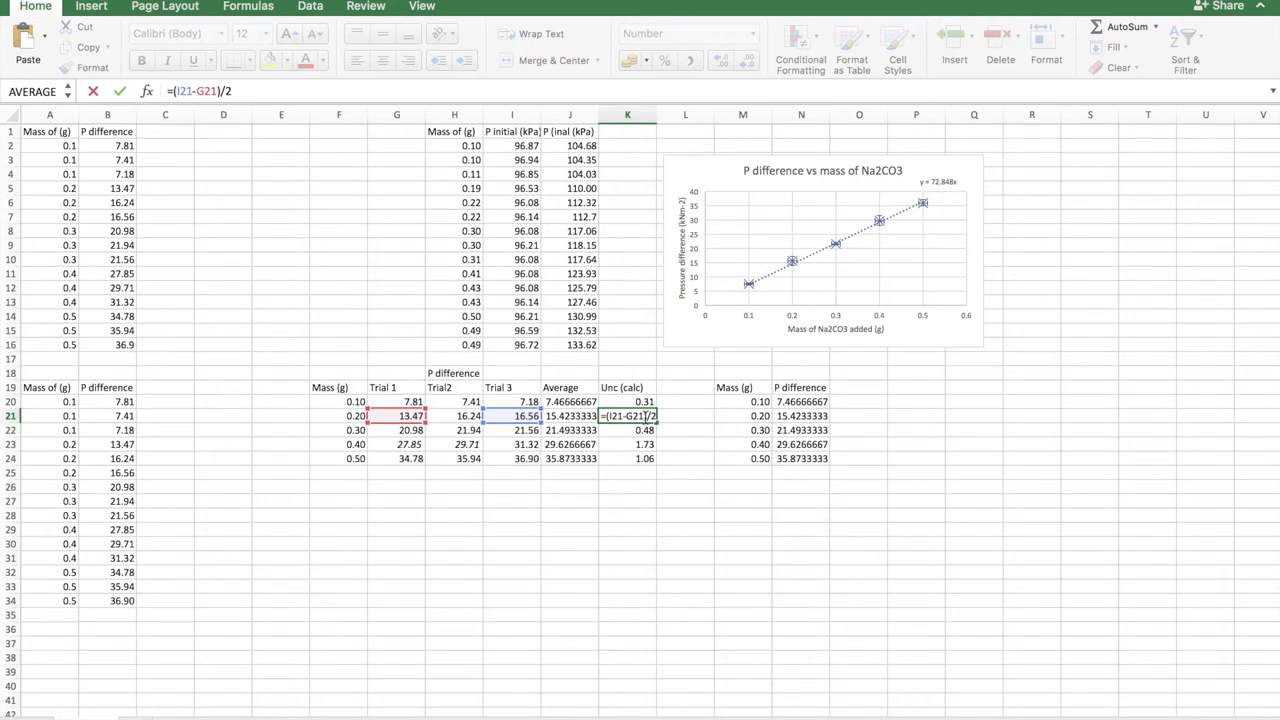
{"action": "left_click", "coordinate": [674, 474]}
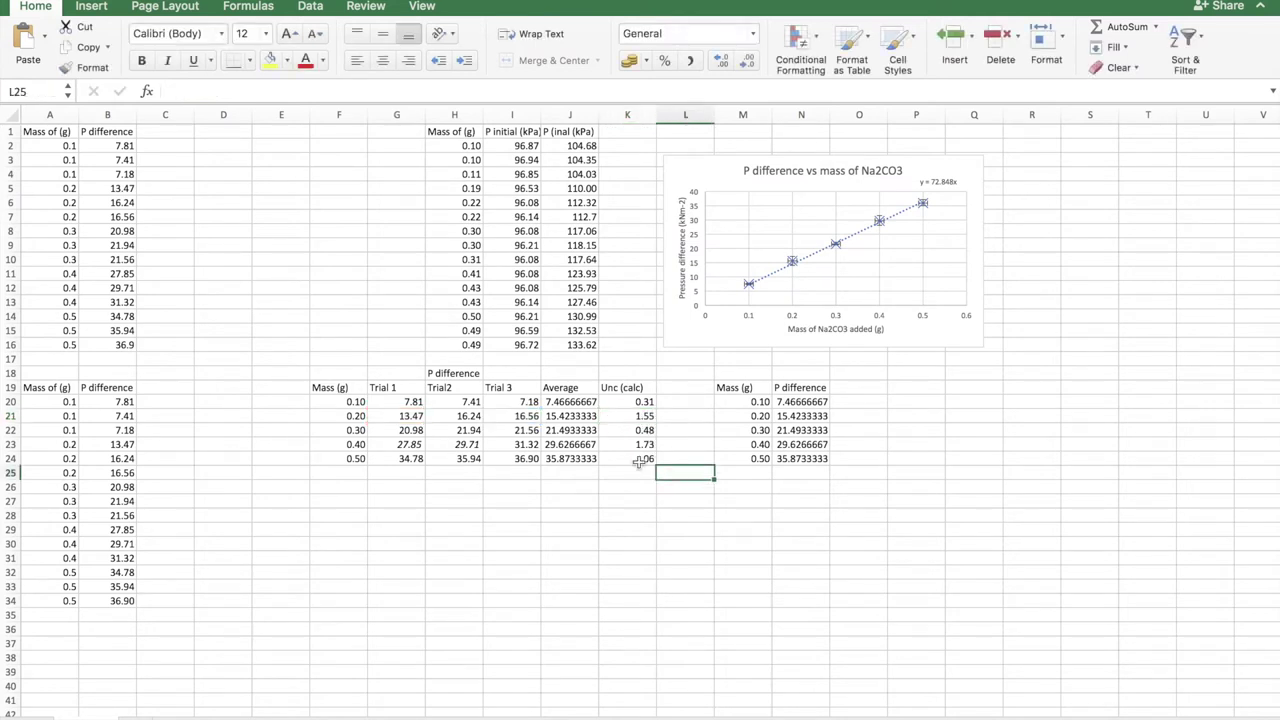
{"action": "left_click", "coordinate": [508, 418]}
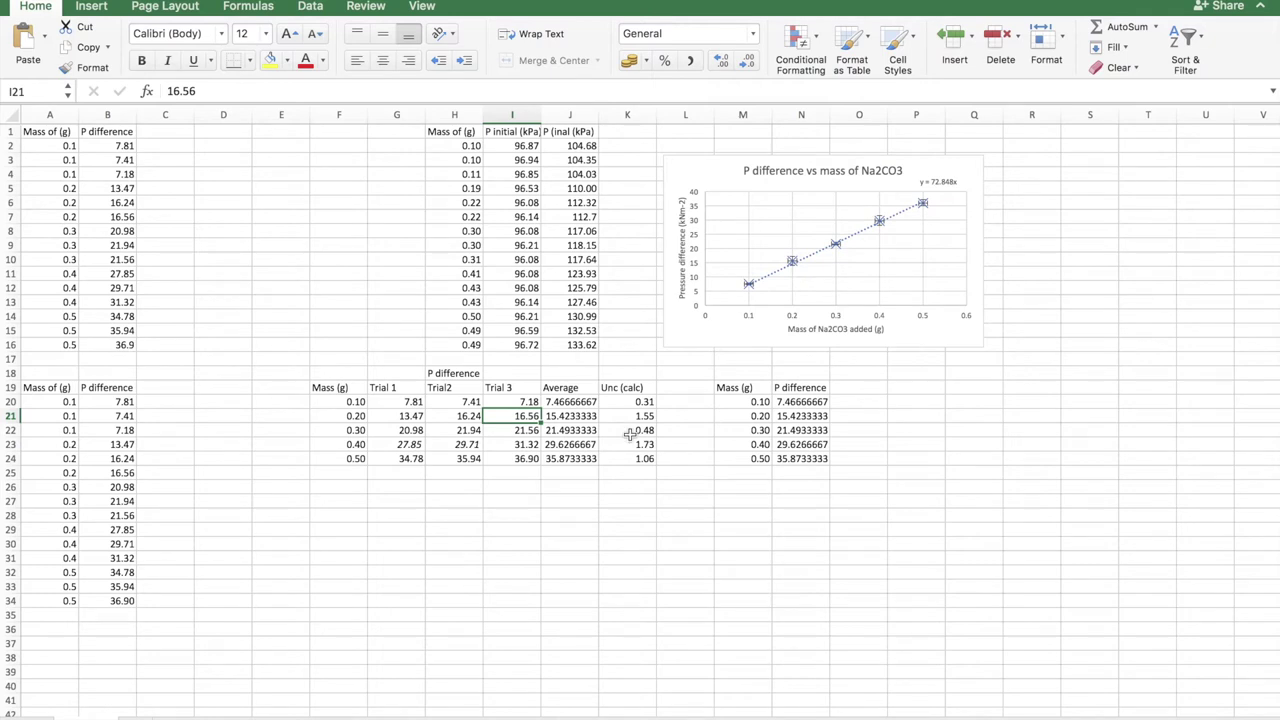
{"action": "left_click", "coordinate": [632, 400]}
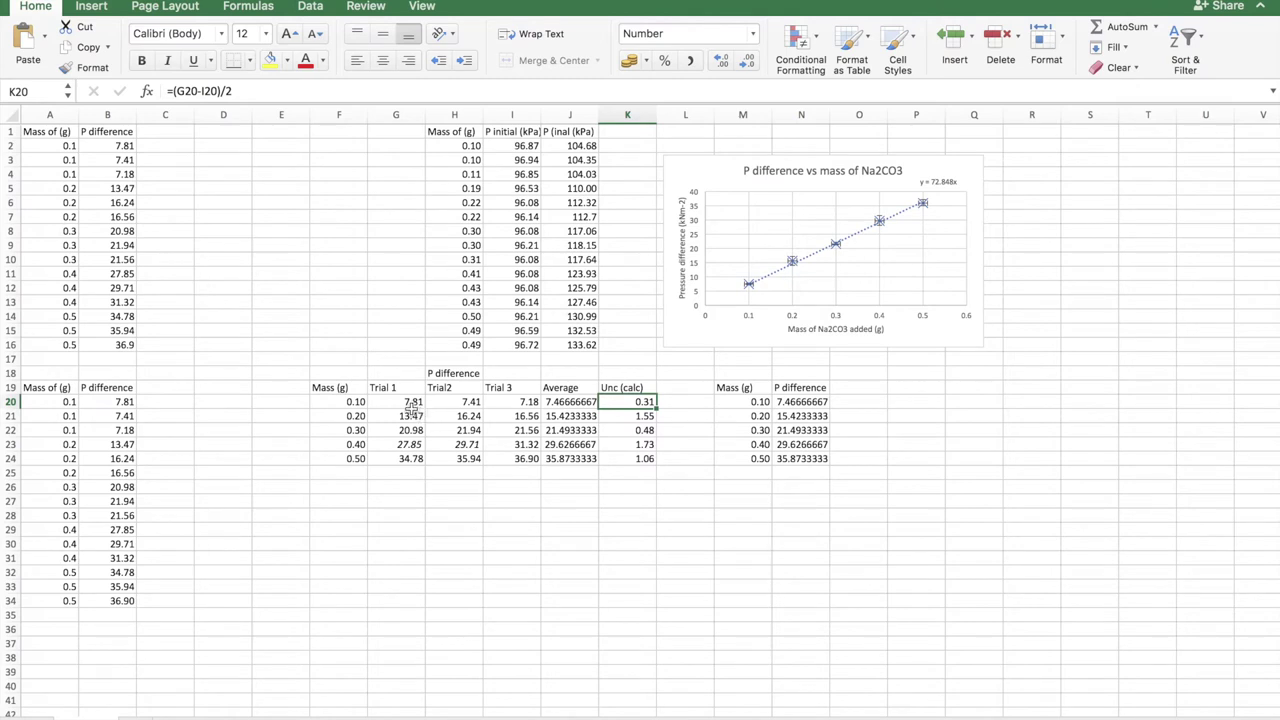
{"action": "left_click", "coordinate": [617, 413]}
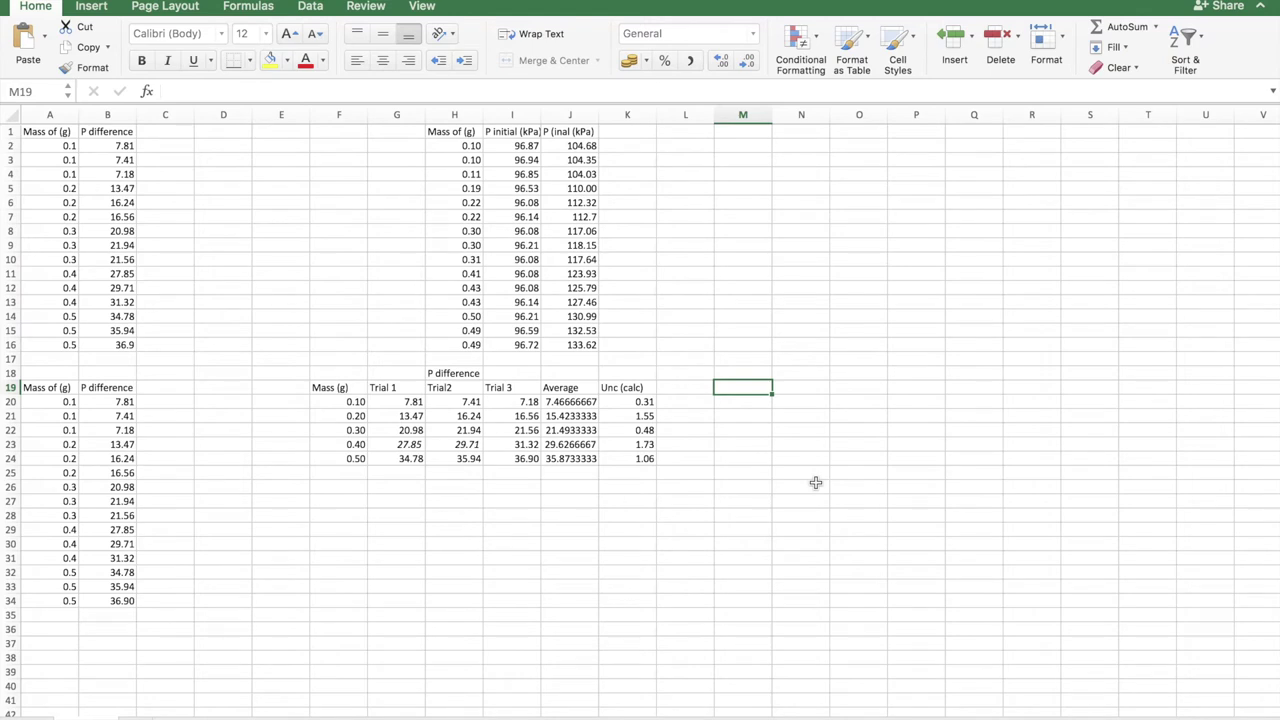
- Type the Ind and Dep headings above the new columns
{"action": "type", "text": "d"}
{"action": "left_click", "coordinate": [785, 390]}
{"action": "type", "text": "Dep"}
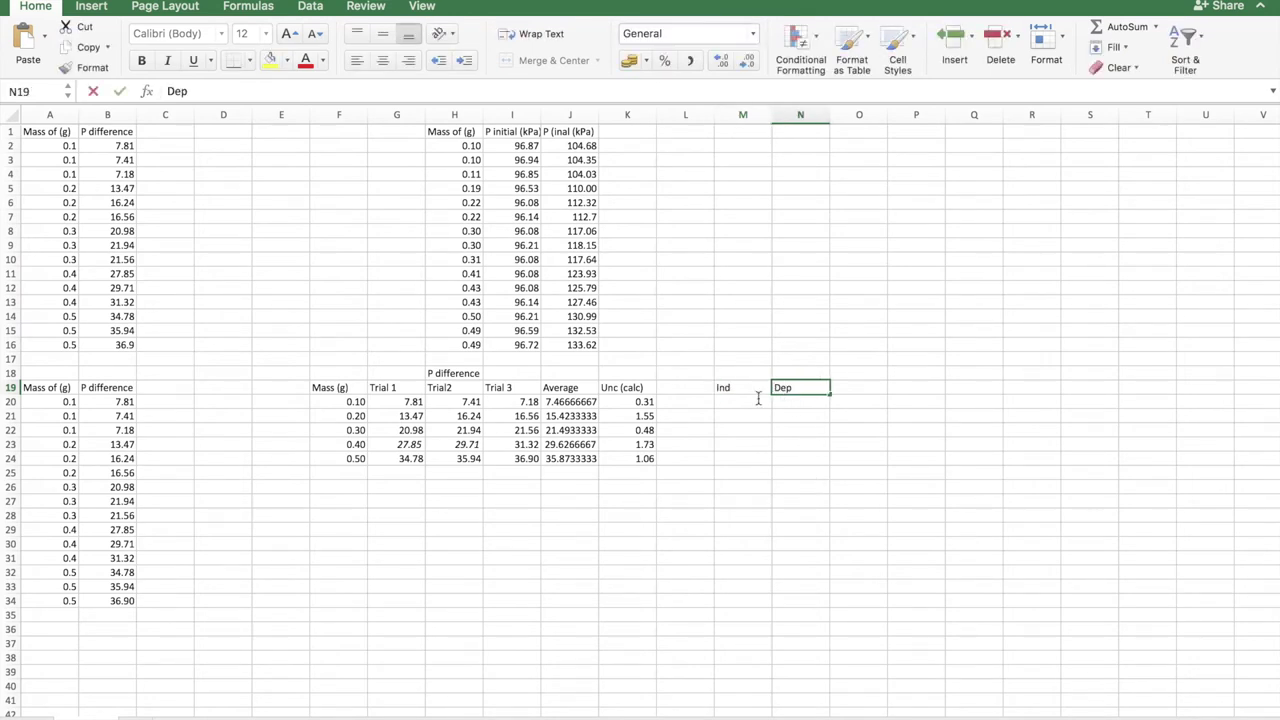
{"action": "left_click", "coordinate": [758, 399]}
- Link M20 to the mass with =F20 and fill it down to M24
{"action": "type", "text": "="}
{"action": "left_click", "coordinate": [348, 403]}
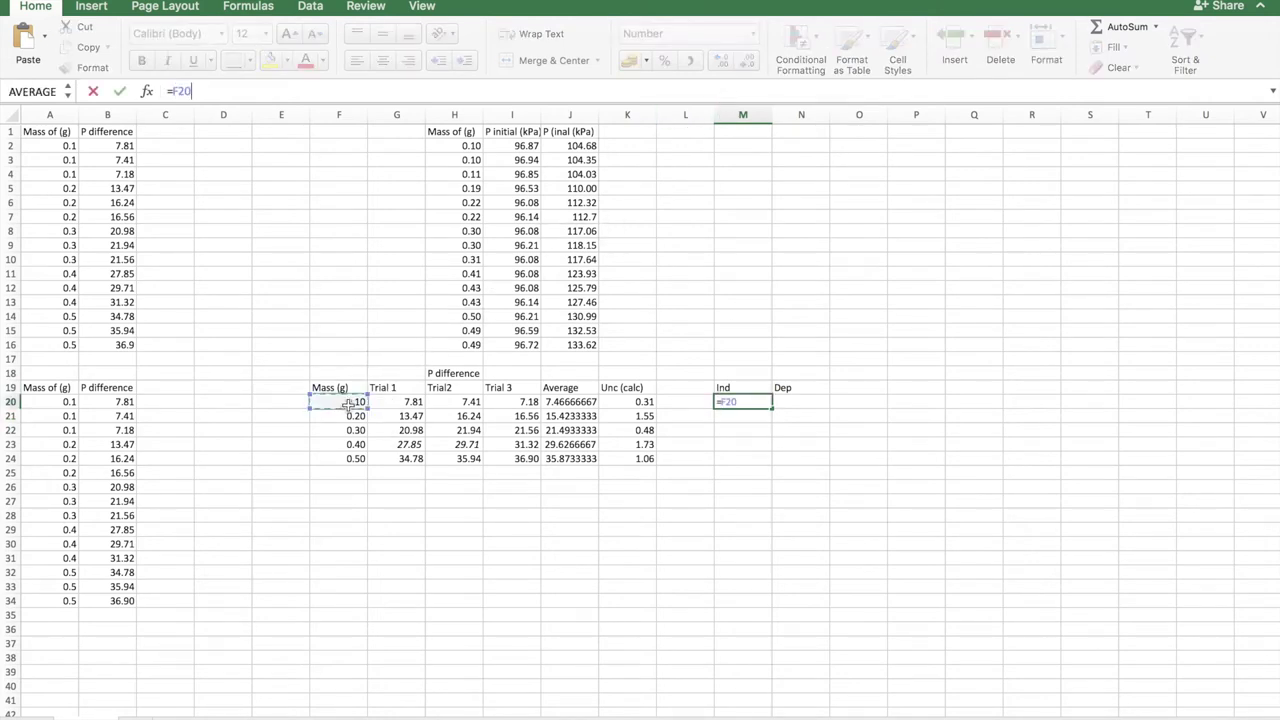
{"action": "key", "text": "Return"}
{"action": "left_click", "coordinate": [760, 402]}
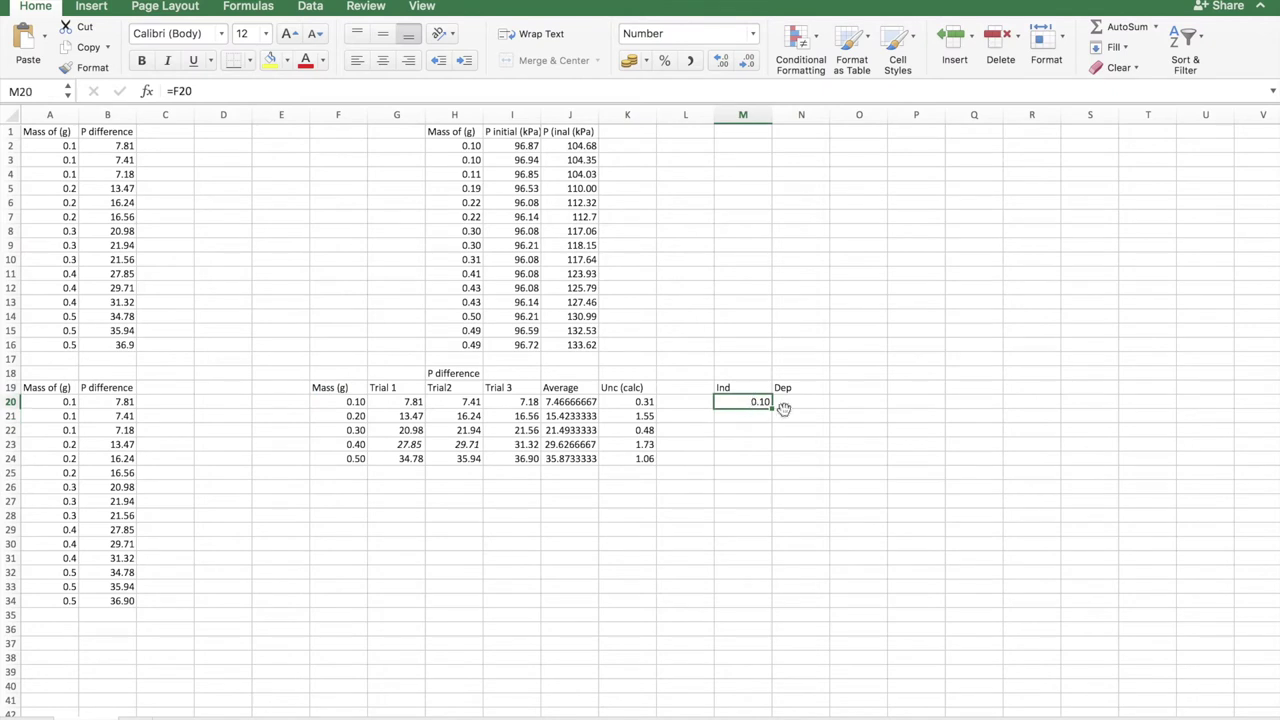
{"action": "left_click_drag", "start_coordinate": [769, 407], "coordinate": [761, 466]}
{"action": "left_click", "coordinate": [805, 401]}
- Link N20 to the average with =J20 and fill it down to N24
{"action": "type", "text": "="}
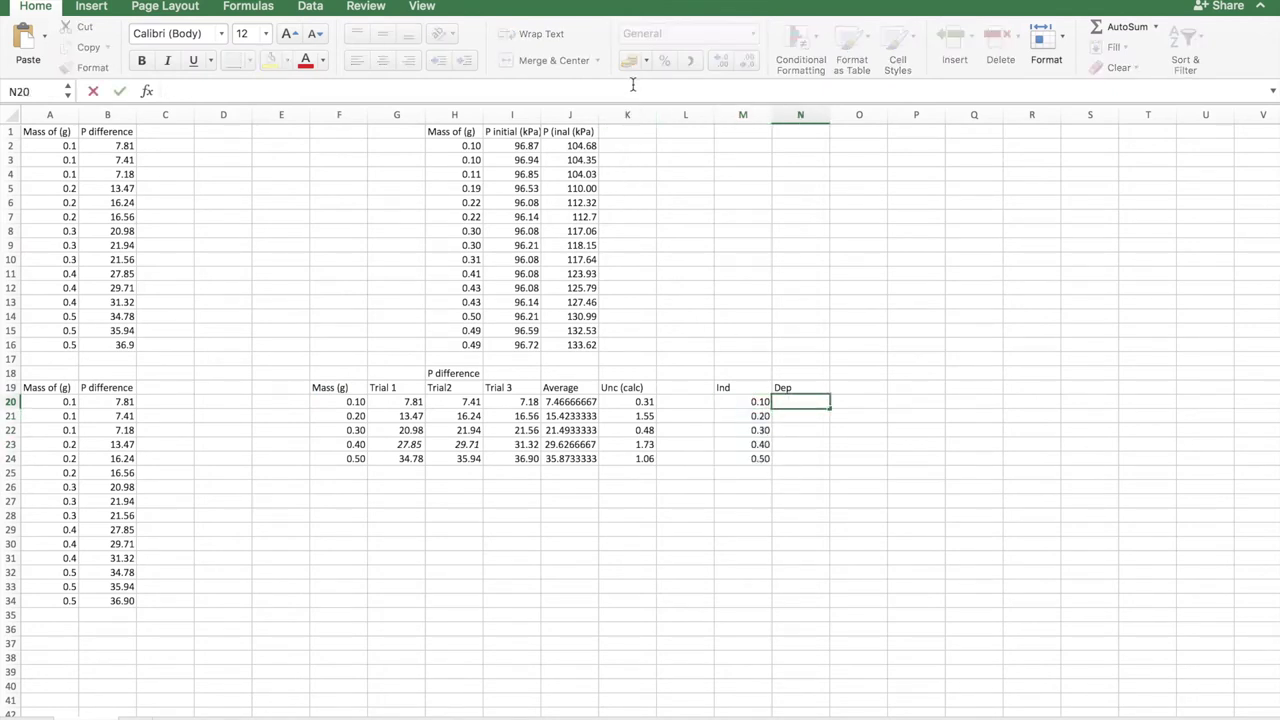
{"action": "left_click", "coordinate": [565, 403]}
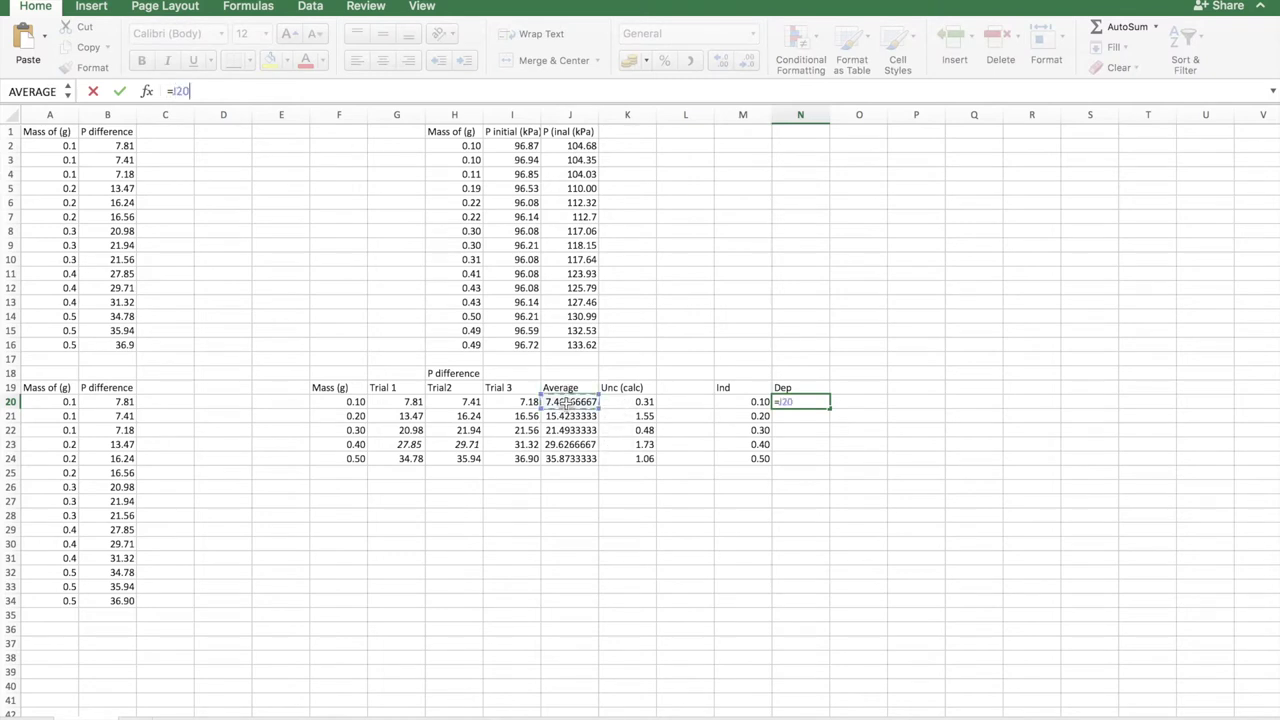
{"action": "key", "text": "Return"}
{"action": "left_click", "coordinate": [800, 402]}
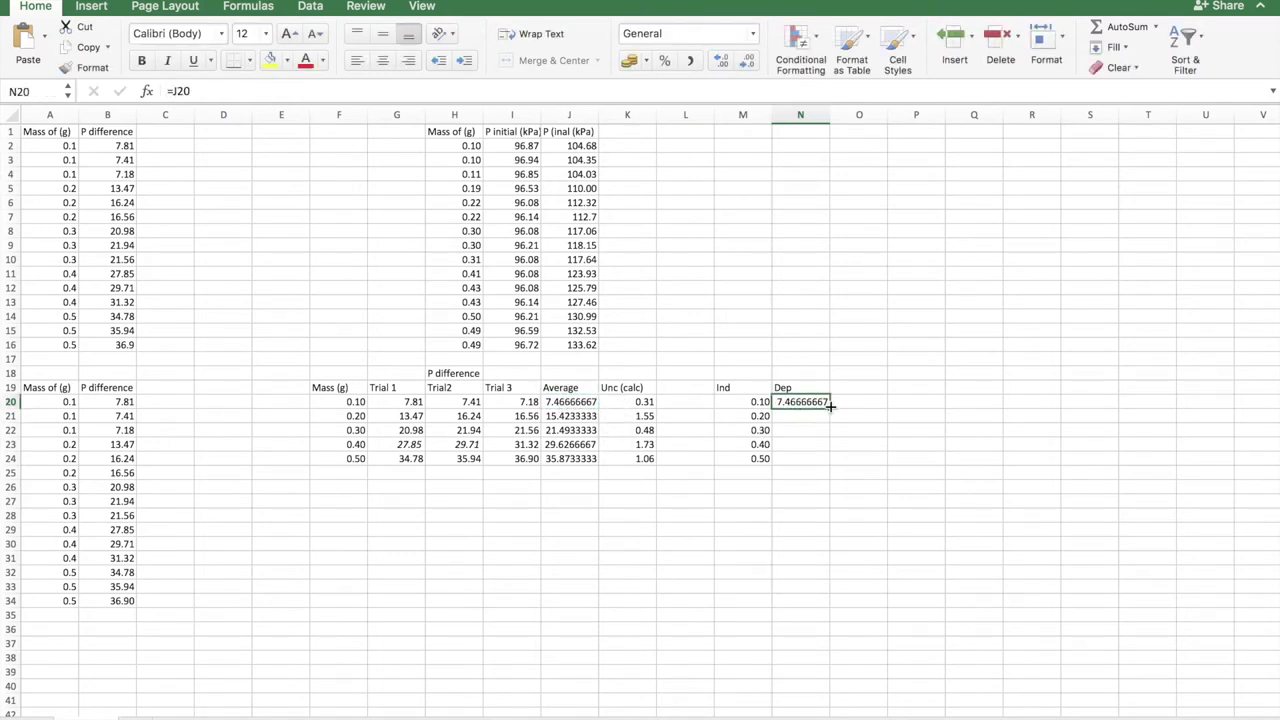
{"action": "left_click_drag", "start_coordinate": [829, 422], "coordinate": [827, 463]}
{"action": "left_click", "coordinate": [916, 515]}
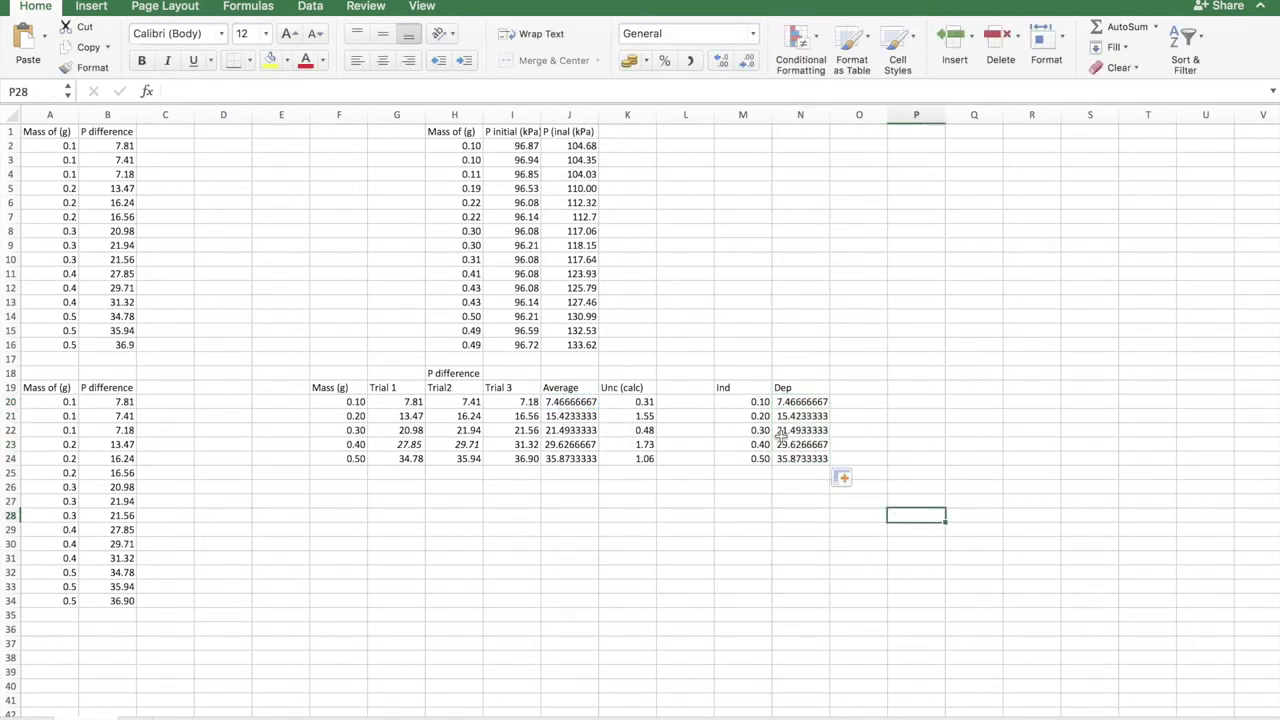
- Clear the Ind heading, select M19:N24 and bring up the Scatter chart types
{"action": "left_click", "coordinate": [747, 389]}
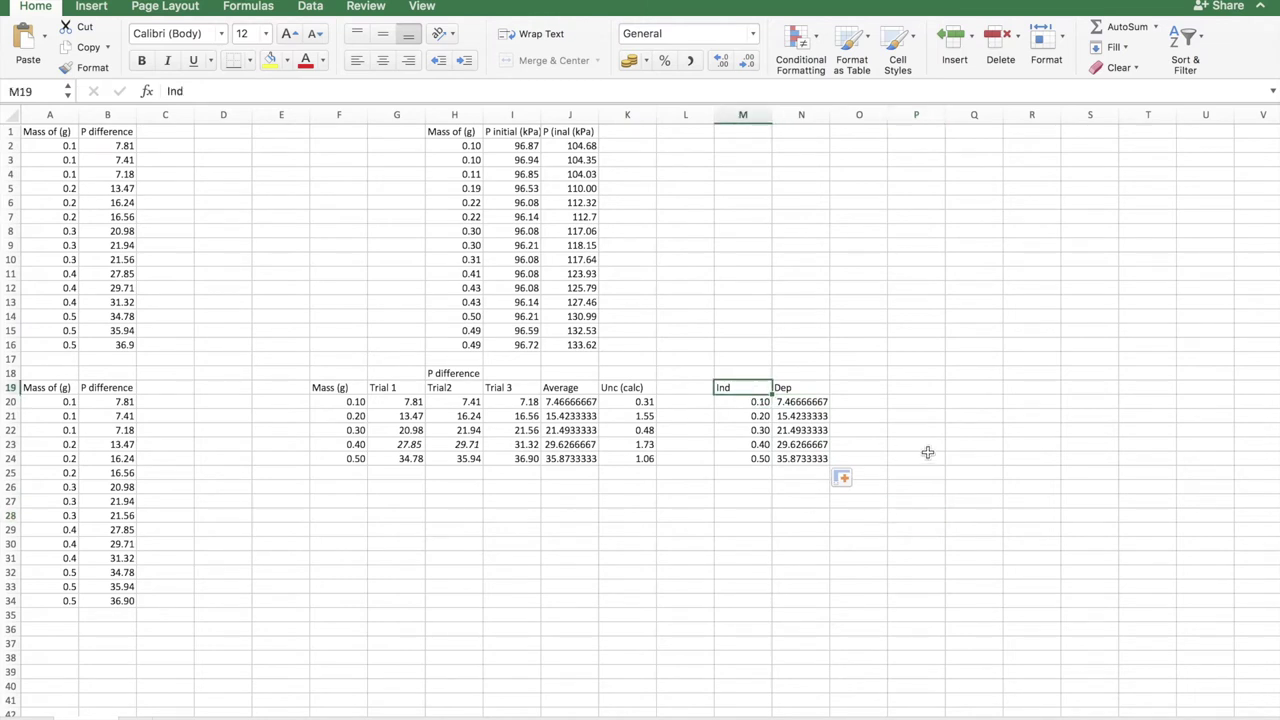
{"action": "key", "text": "Delete"}
{"action": "left_click_drag", "start_coordinate": [744, 388], "coordinate": [800, 458]}
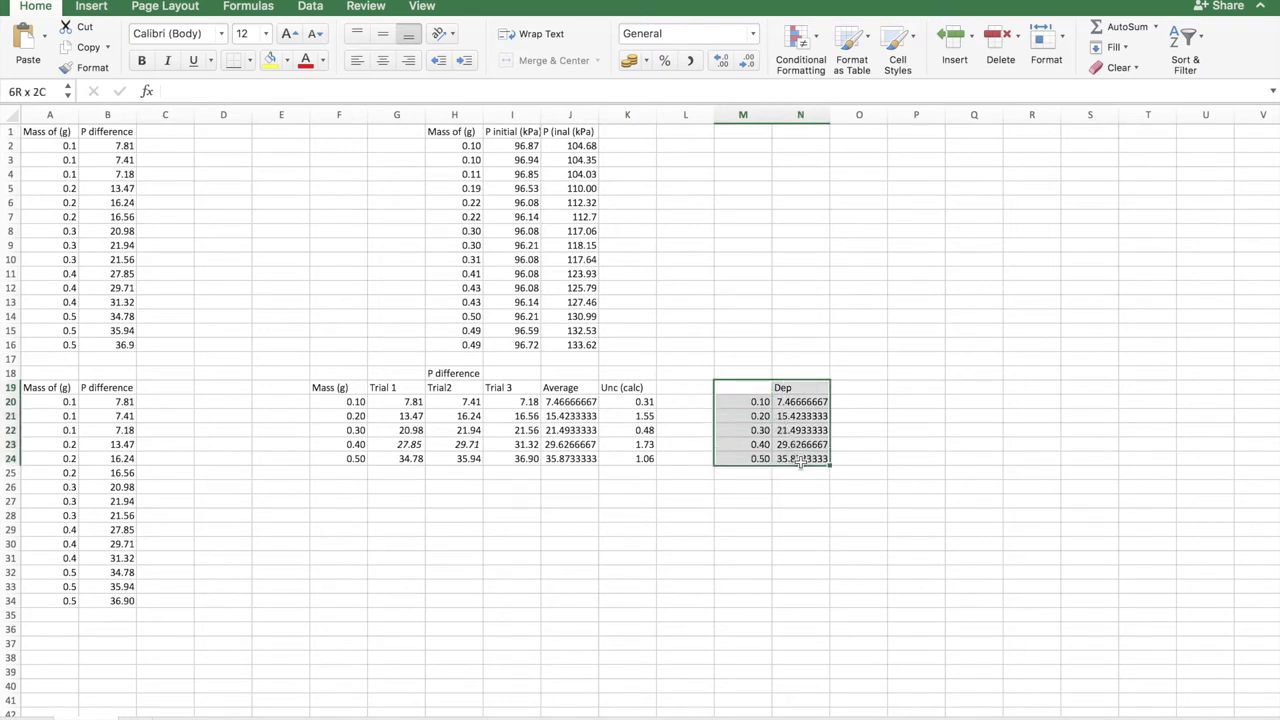
{"action": "left_click", "coordinate": [104, 8]}
{"action": "left_click", "coordinate": [694, 63]}
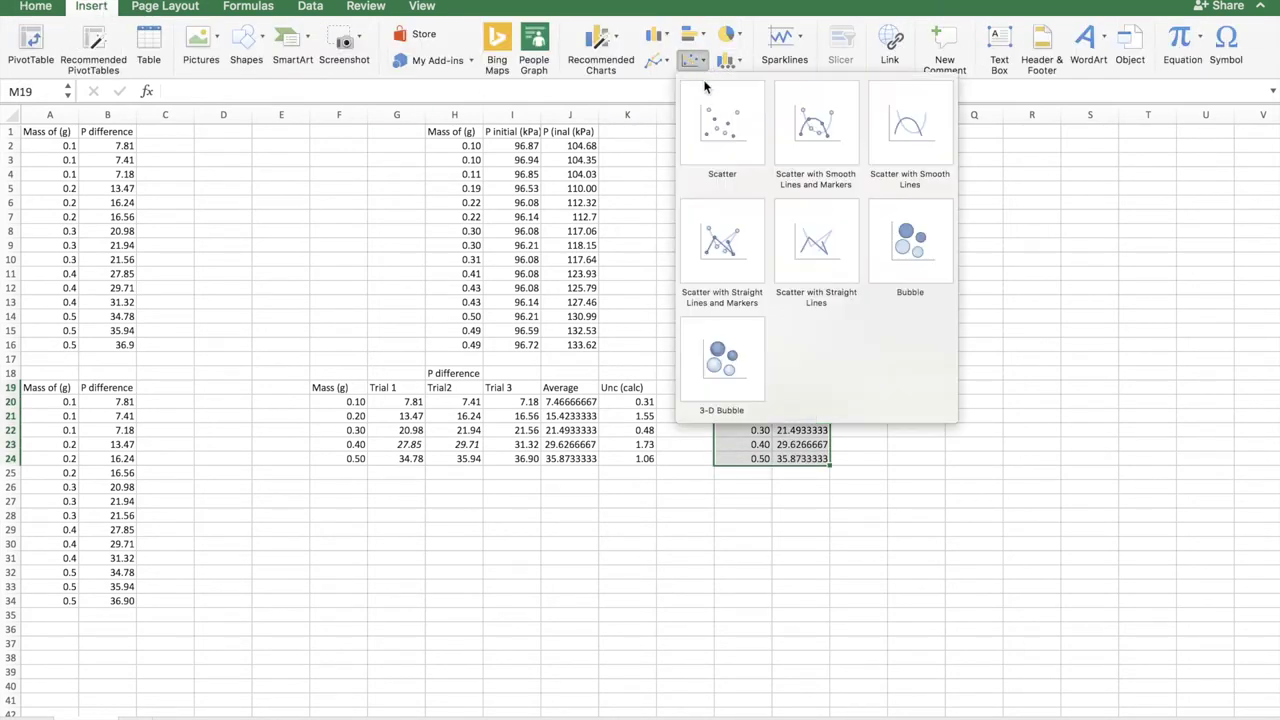
- Insert a marker-only scatter chart and move it to the upper right of the sheet
{"action": "left_click", "coordinate": [724, 124]}
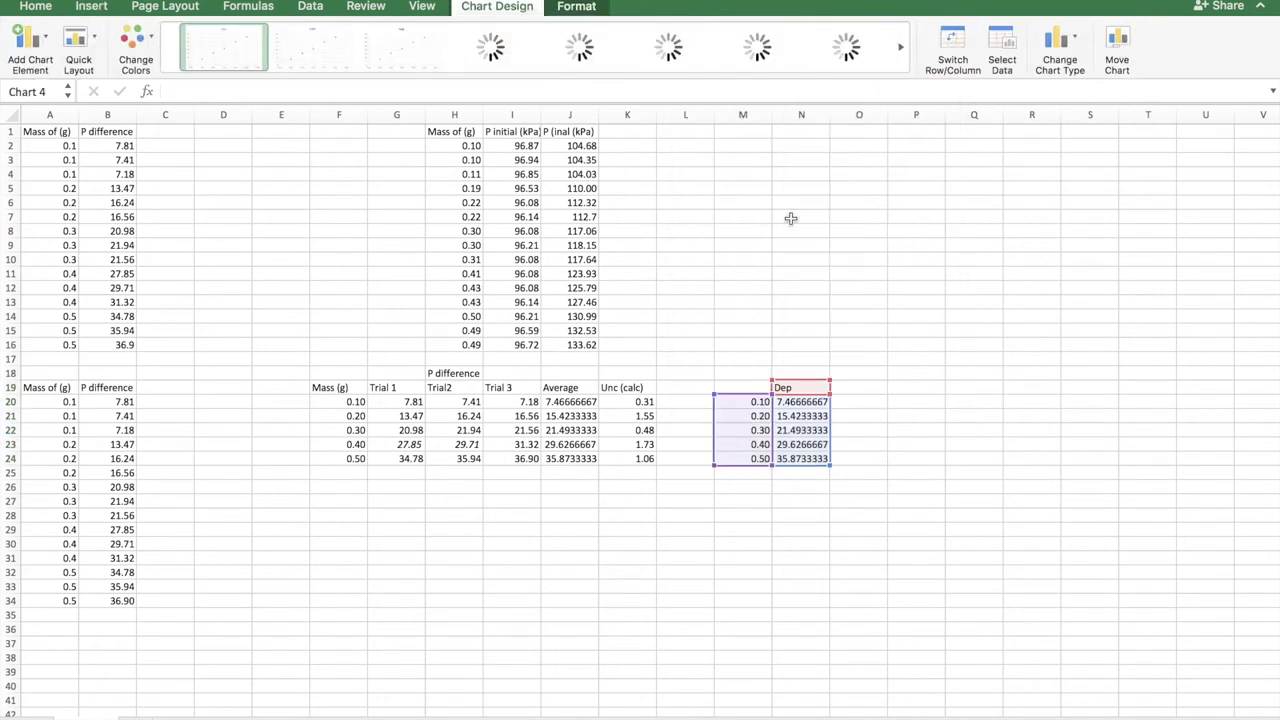
{"action": "left_click_drag", "start_coordinate": [791, 334], "coordinate": [1136, 233]}
{"action": "left_click", "coordinate": [949, 512]}
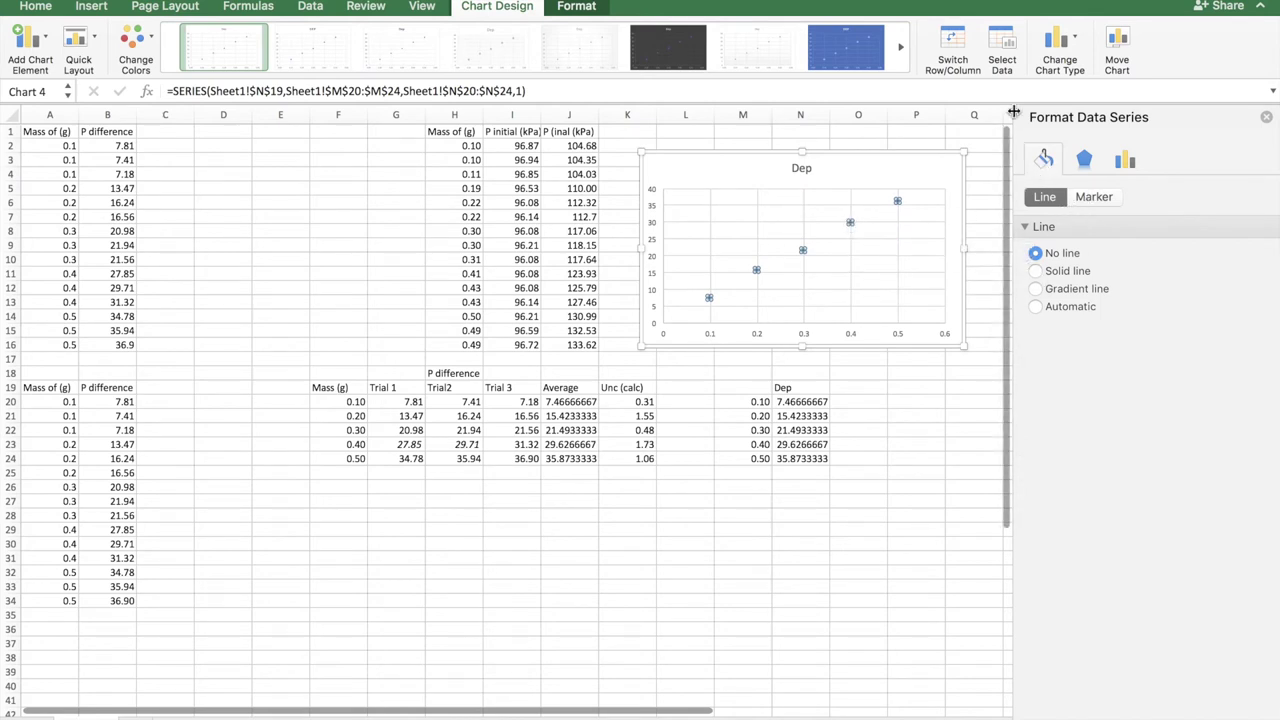
{"action": "mouse_move", "coordinate": [851, 221]}
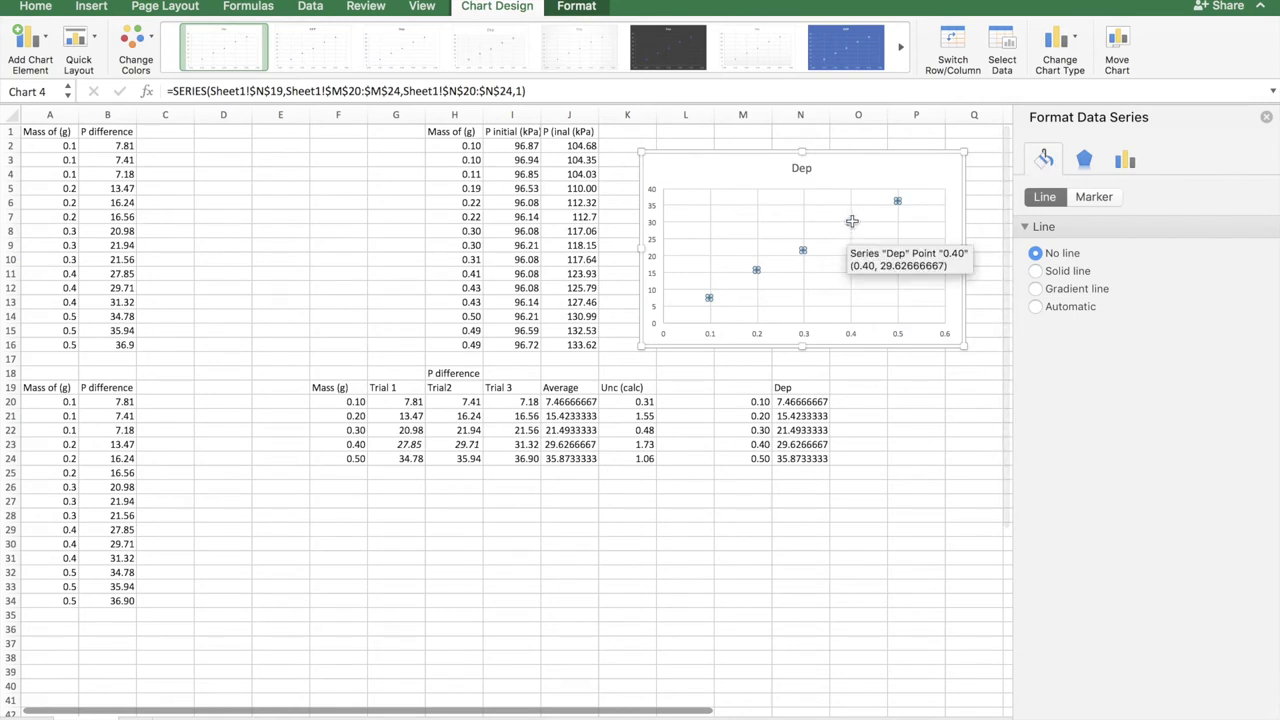
- Change the Dep series' built-in marker type to ×
{"action": "left_click", "coordinate": [1100, 198]}
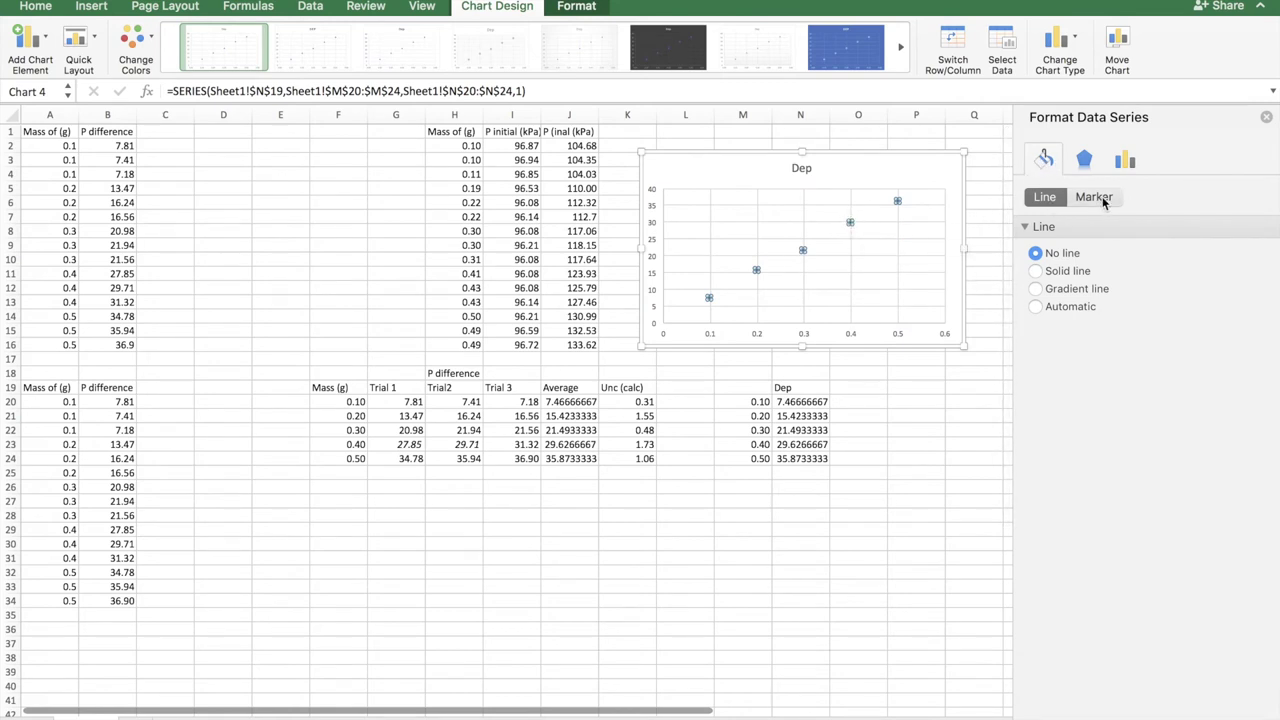
{"action": "left_click", "coordinate": [1058, 227]}
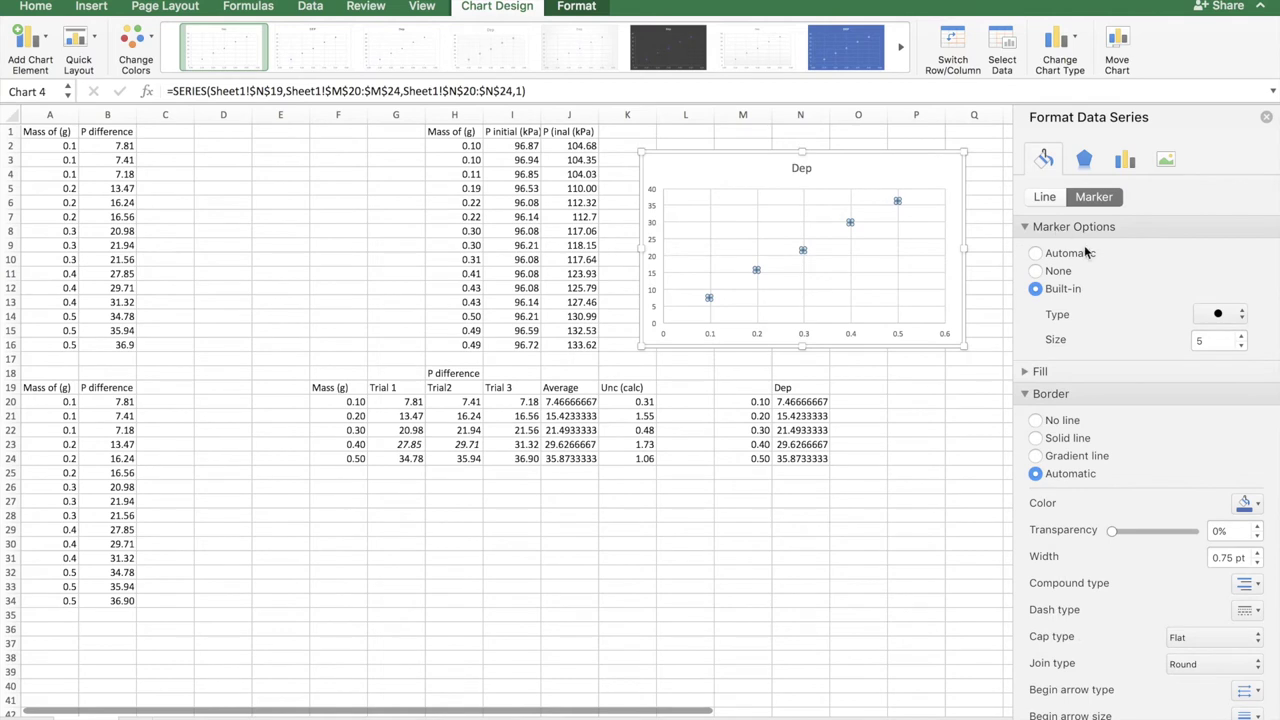
{"action": "left_click", "coordinate": [1218, 314]}
{"action": "left_click", "coordinate": [1206, 250]}
{"action": "left_click", "coordinate": [863, 401]}
{"action": "left_click", "coordinate": [922, 387]}
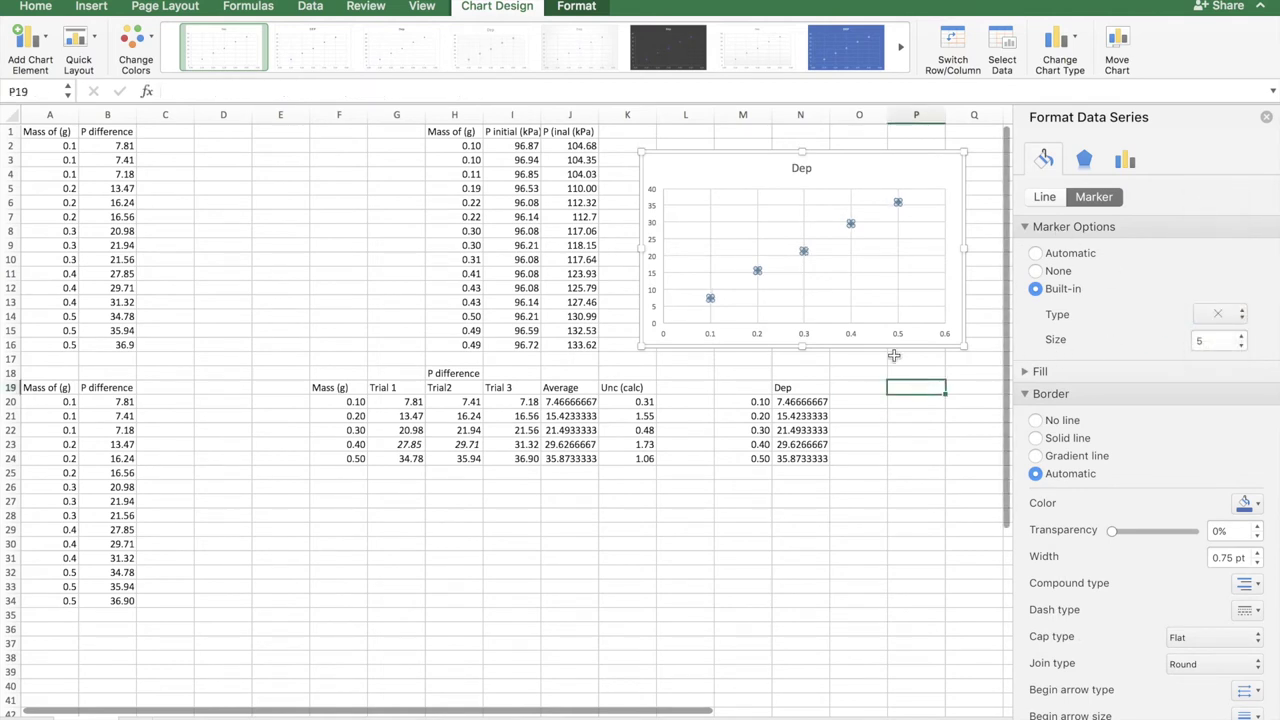
- Reselect the Dep series and adjust its marker size
{"action": "left_click", "coordinate": [850, 227]}
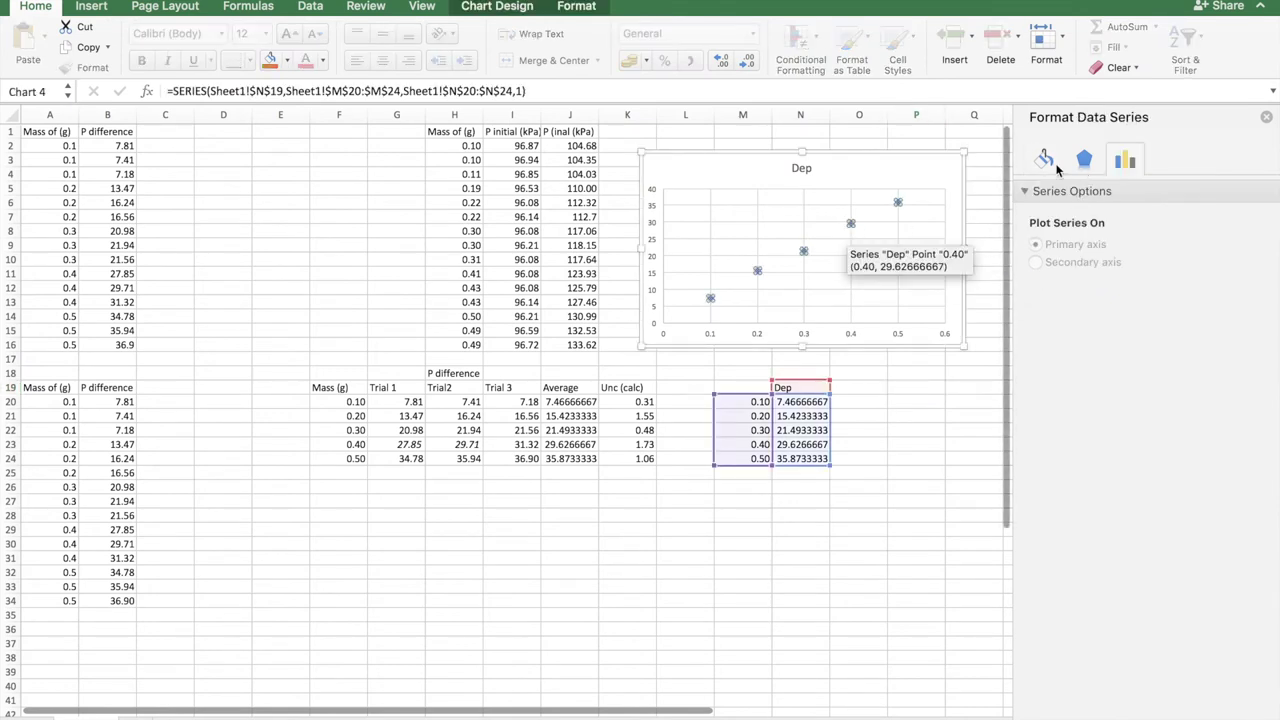
{"action": "left_click", "coordinate": [1045, 161]}
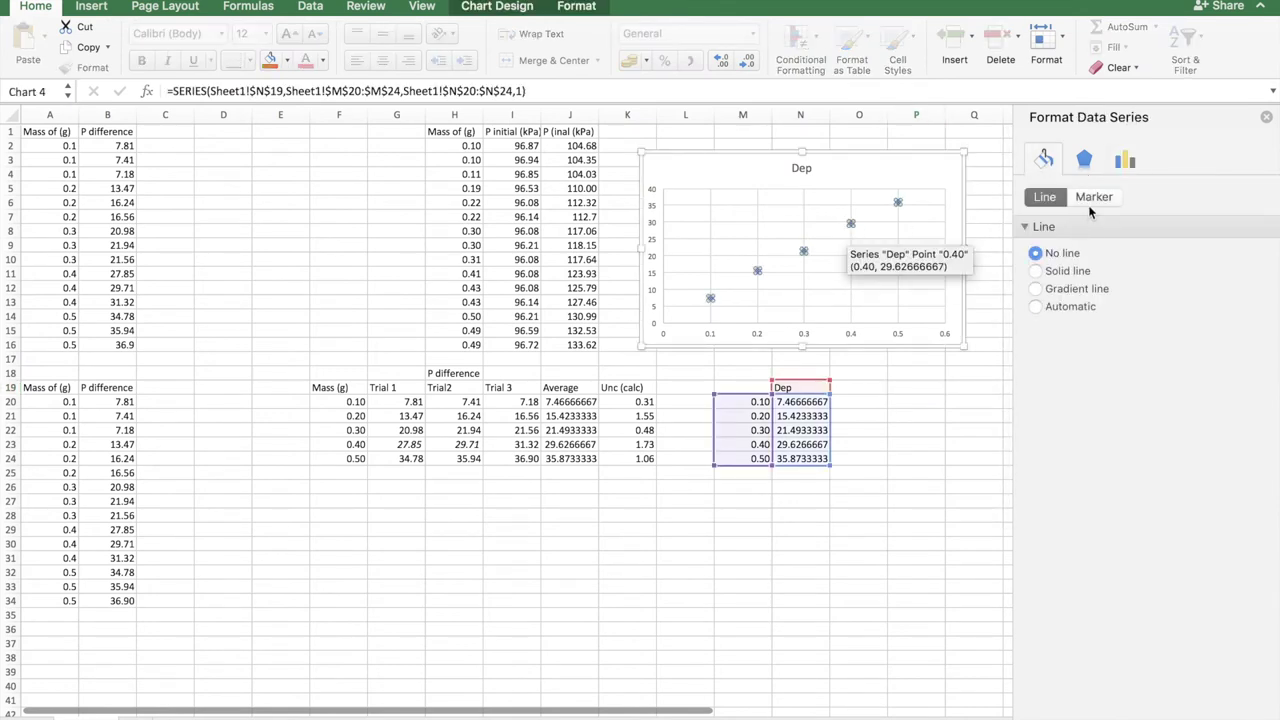
{"action": "left_click", "coordinate": [1087, 200]}
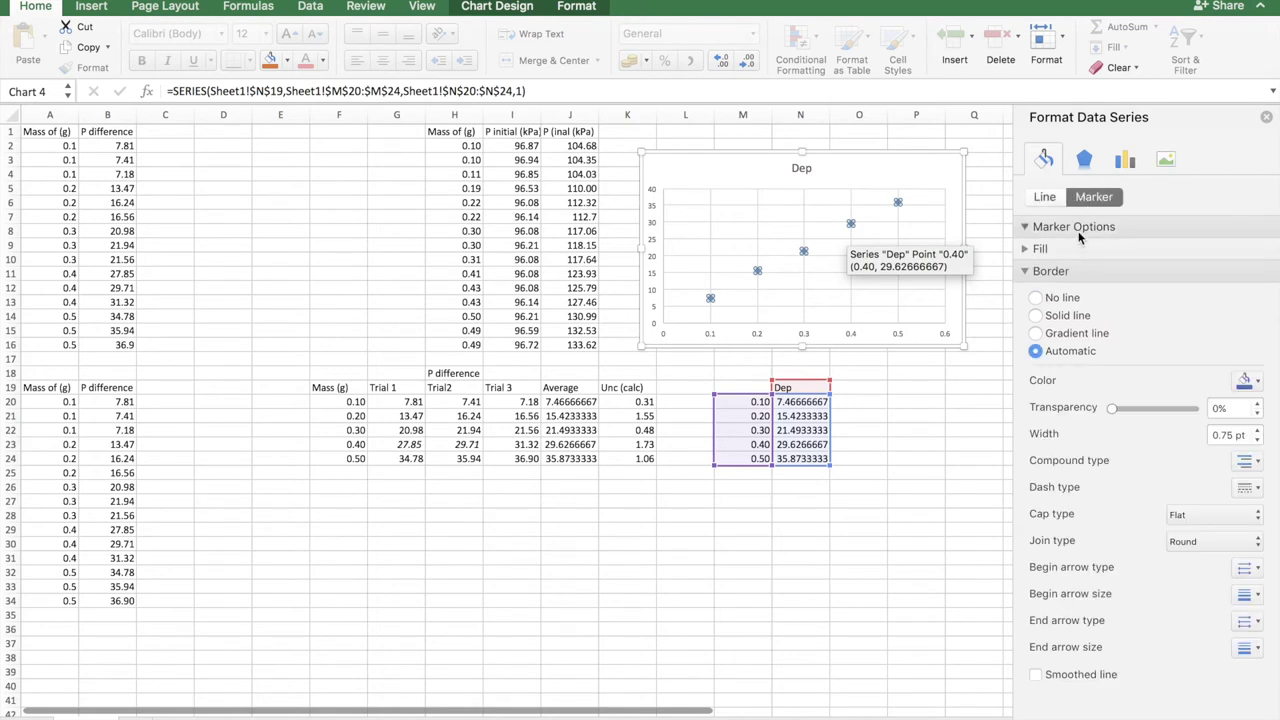
{"action": "left_click", "coordinate": [1073, 227]}
{"action": "left_click", "coordinate": [1240, 340]}
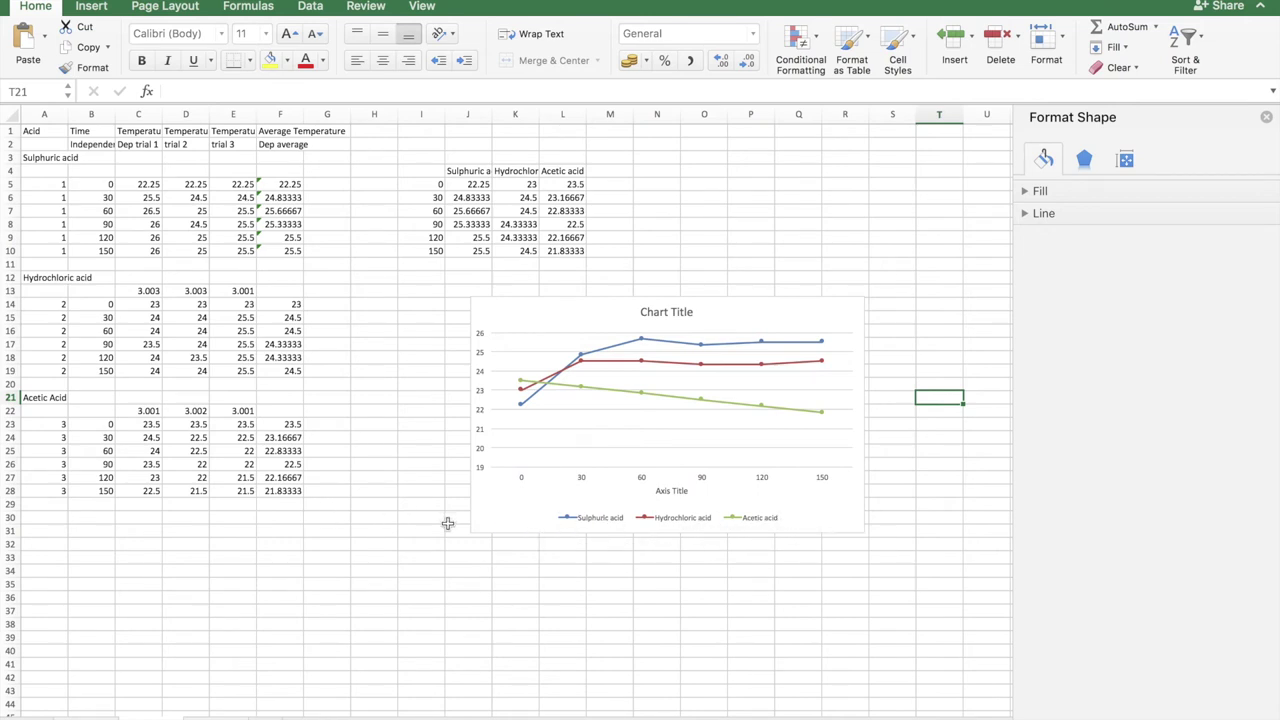
- Set the acid temperature chart's legend position to Right via Add Chart Element
{"action": "left_click", "coordinate": [575, 522]}
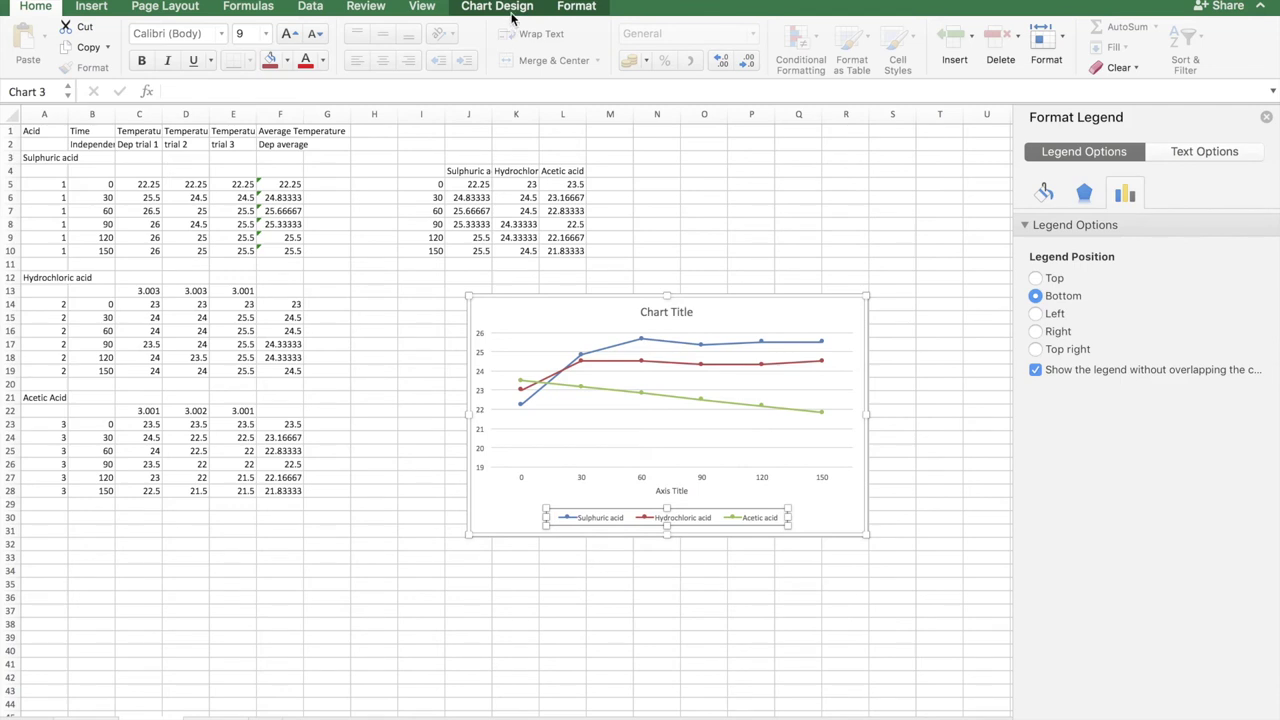
{"action": "left_click", "coordinate": [500, 8]}
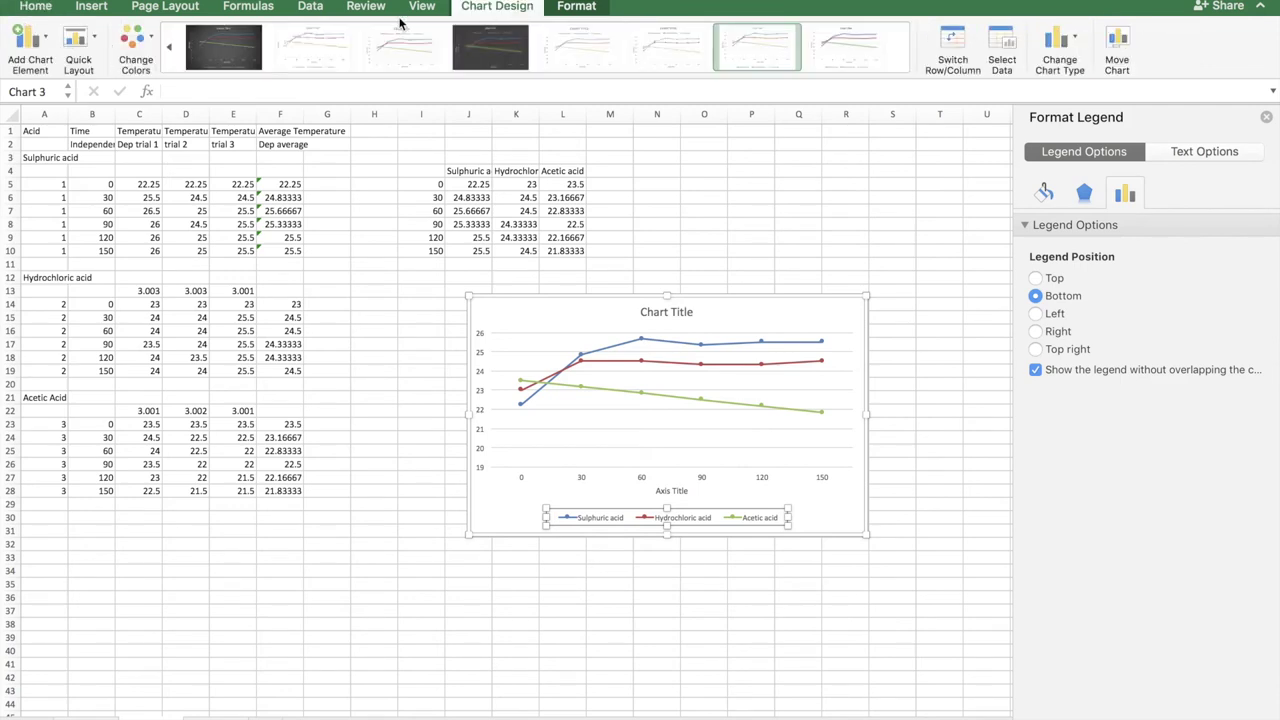
{"action": "left_click", "coordinate": [24, 38]}
{"action": "mouse_move", "coordinate": [69, 217]}
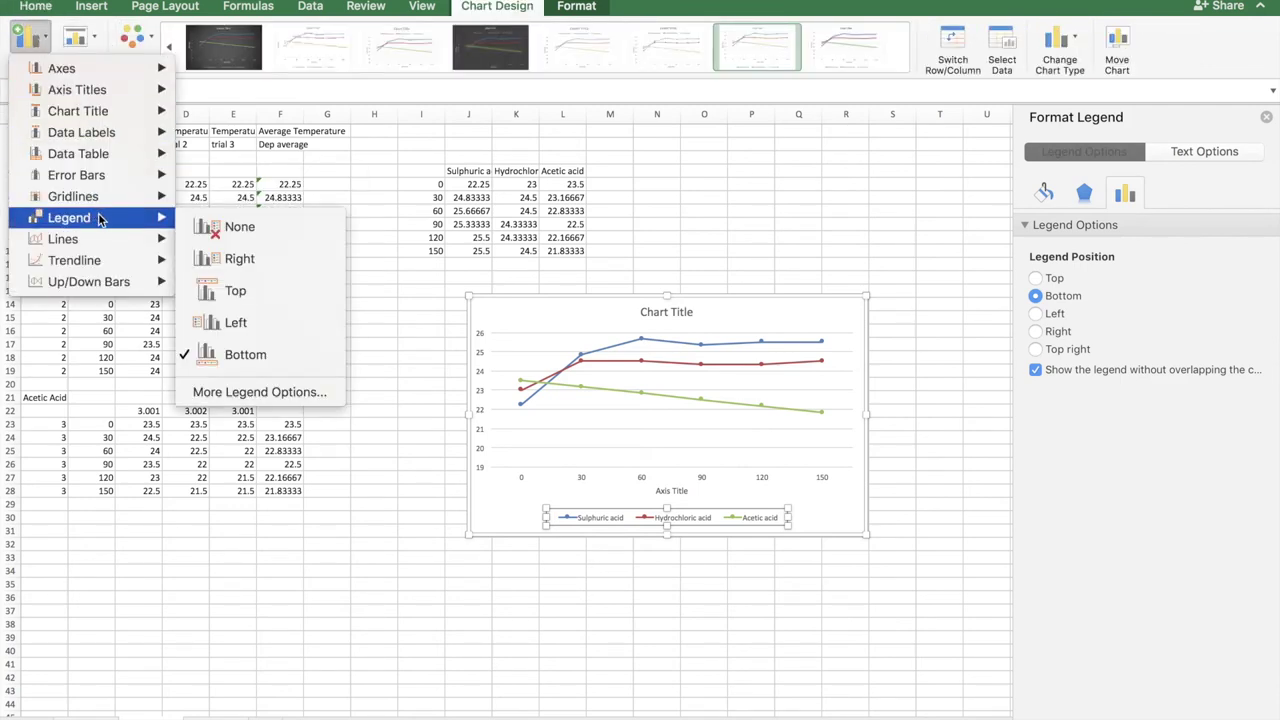
{"action": "left_click", "coordinate": [210, 262]}
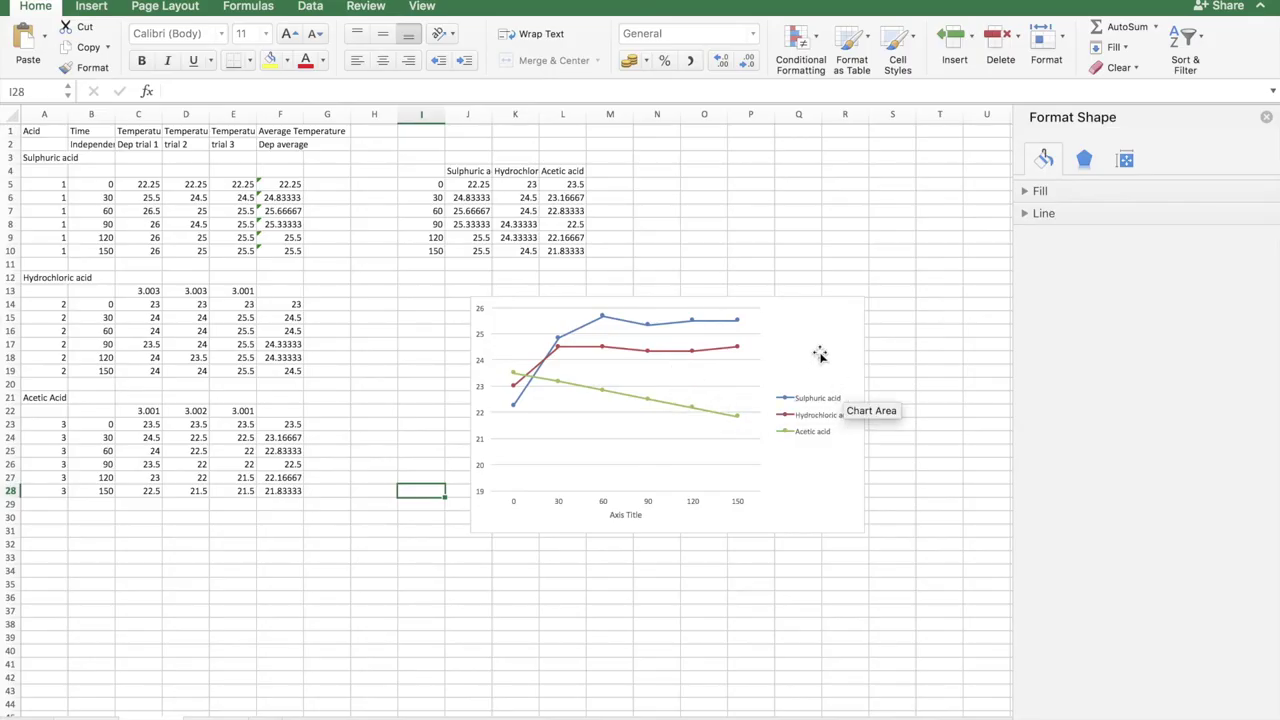
- Add an Above Chart title to the acid temperature line chart
{"action": "left_click", "coordinate": [810, 348]}
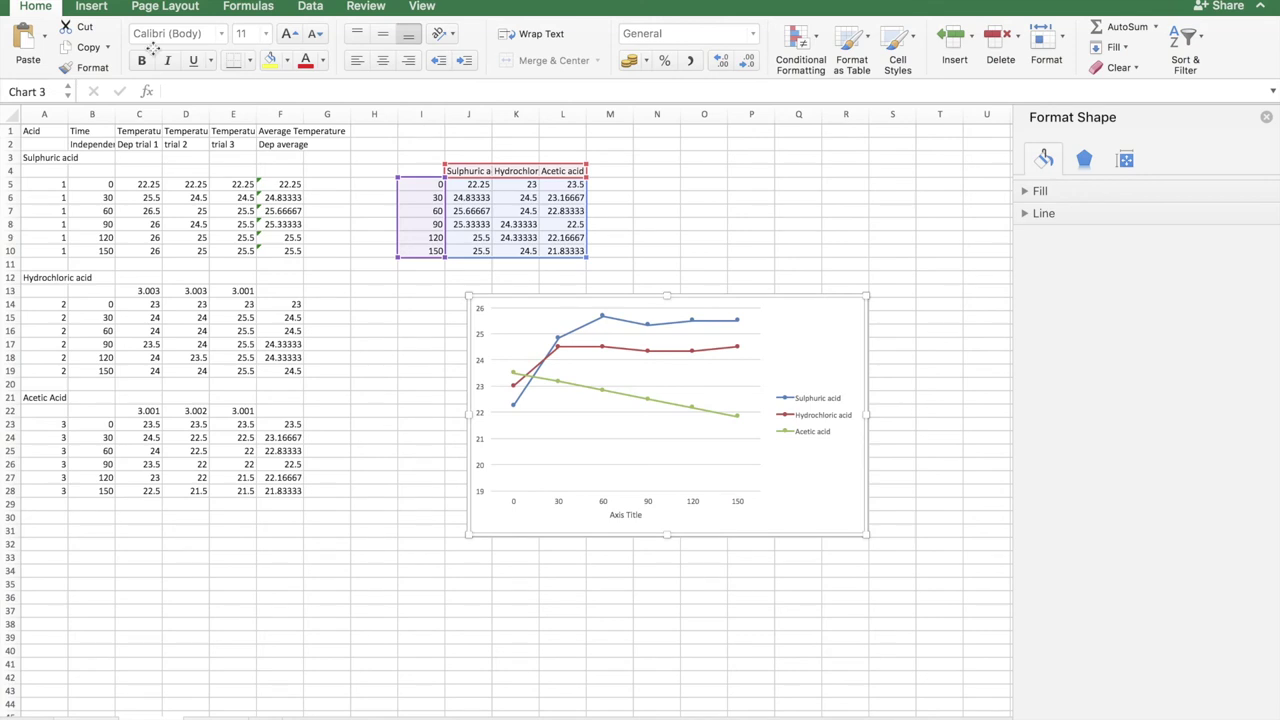
{"action": "left_click", "coordinate": [770, 333]}
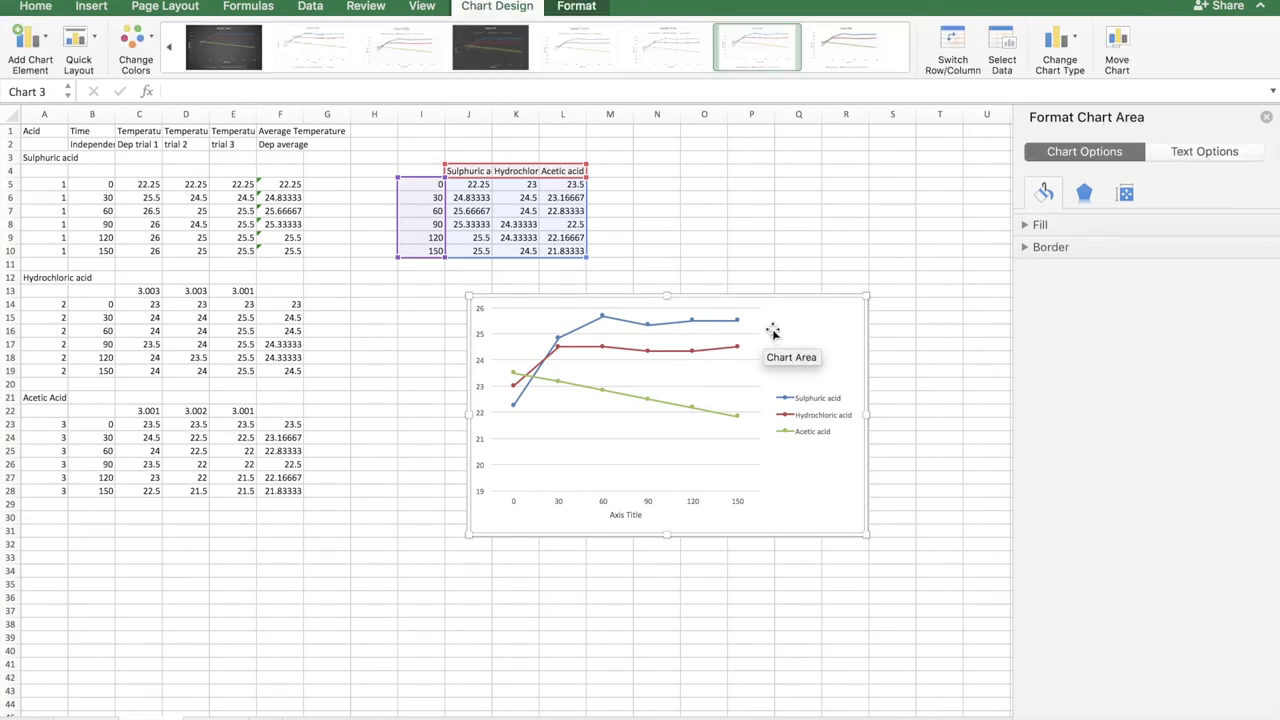
{"action": "left_click", "coordinate": [30, 45]}
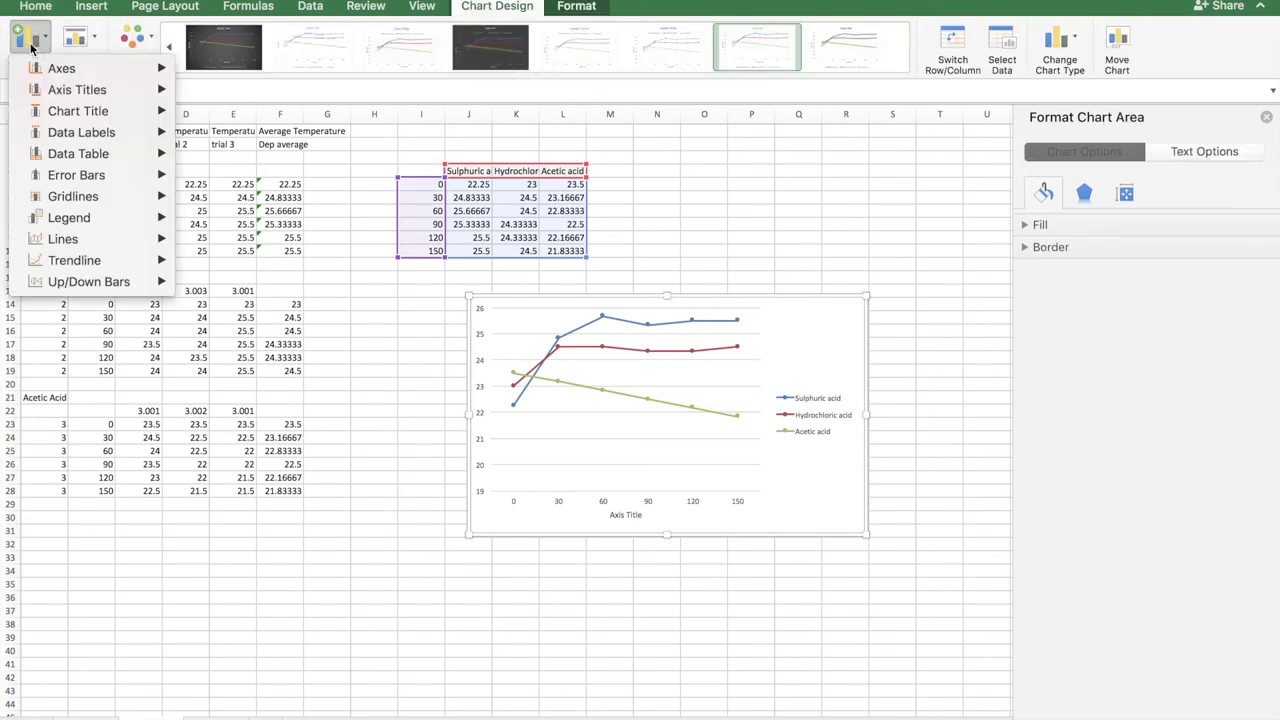
{"action": "mouse_move", "coordinate": [78, 111]}
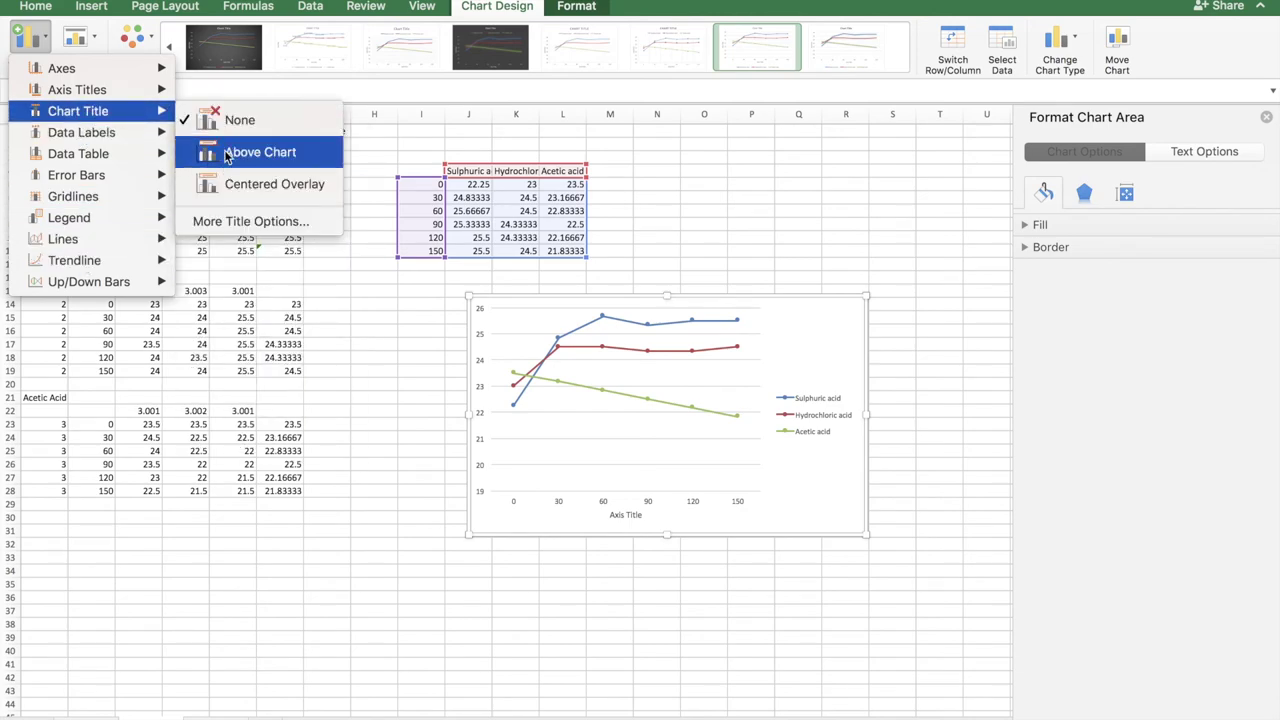
{"action": "left_click", "coordinate": [226, 153]}
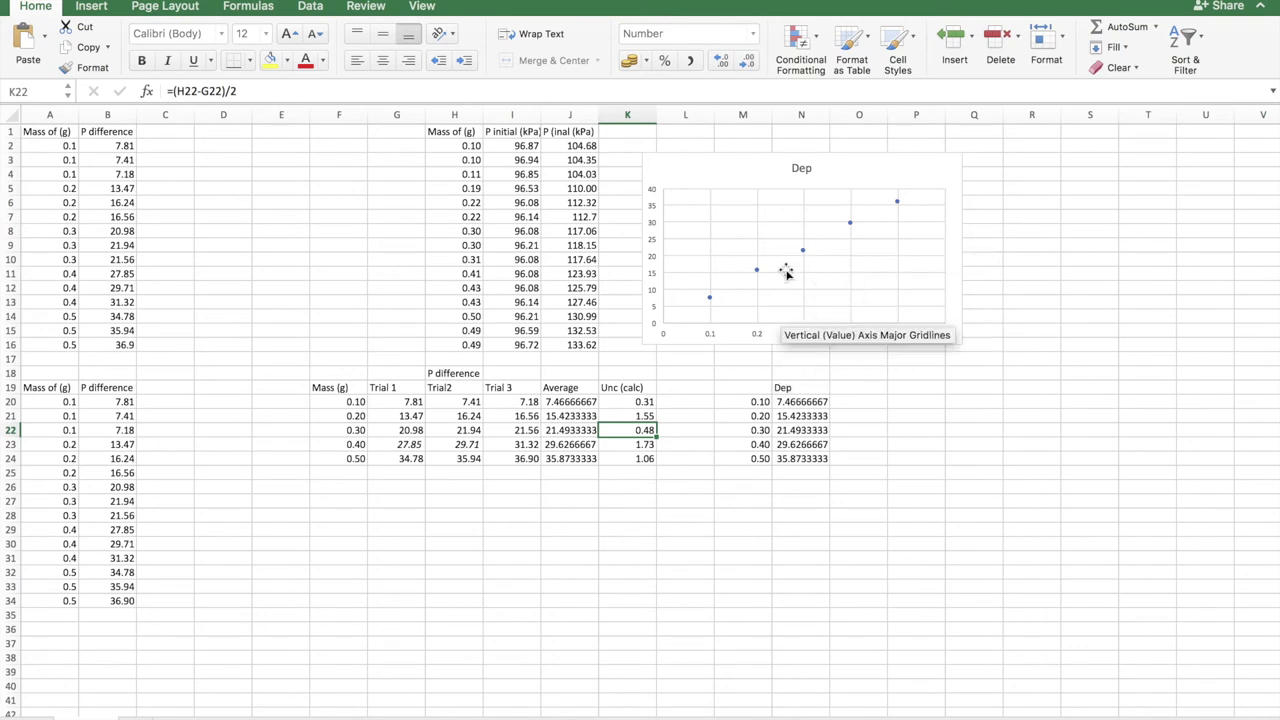
- Add error bars to the Dep scatter chart with their full options shown
{"action": "left_click", "coordinate": [891, 170]}
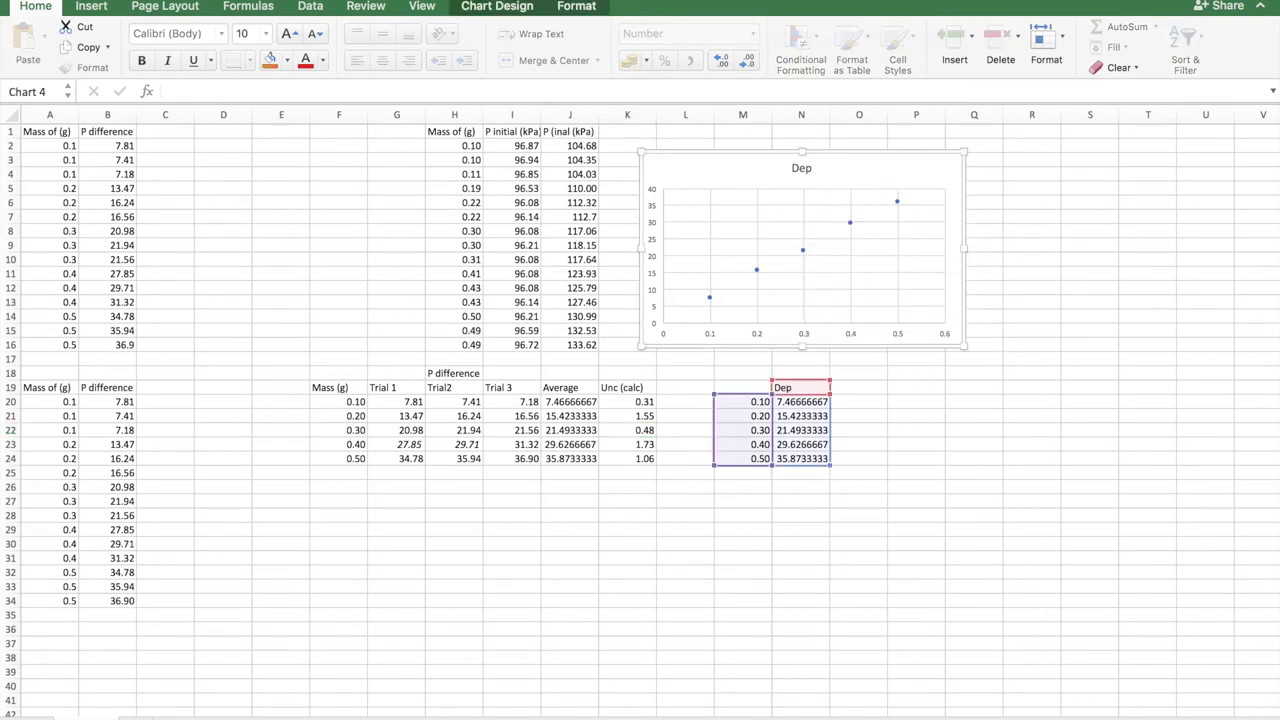
{"action": "left_click", "coordinate": [497, 6]}
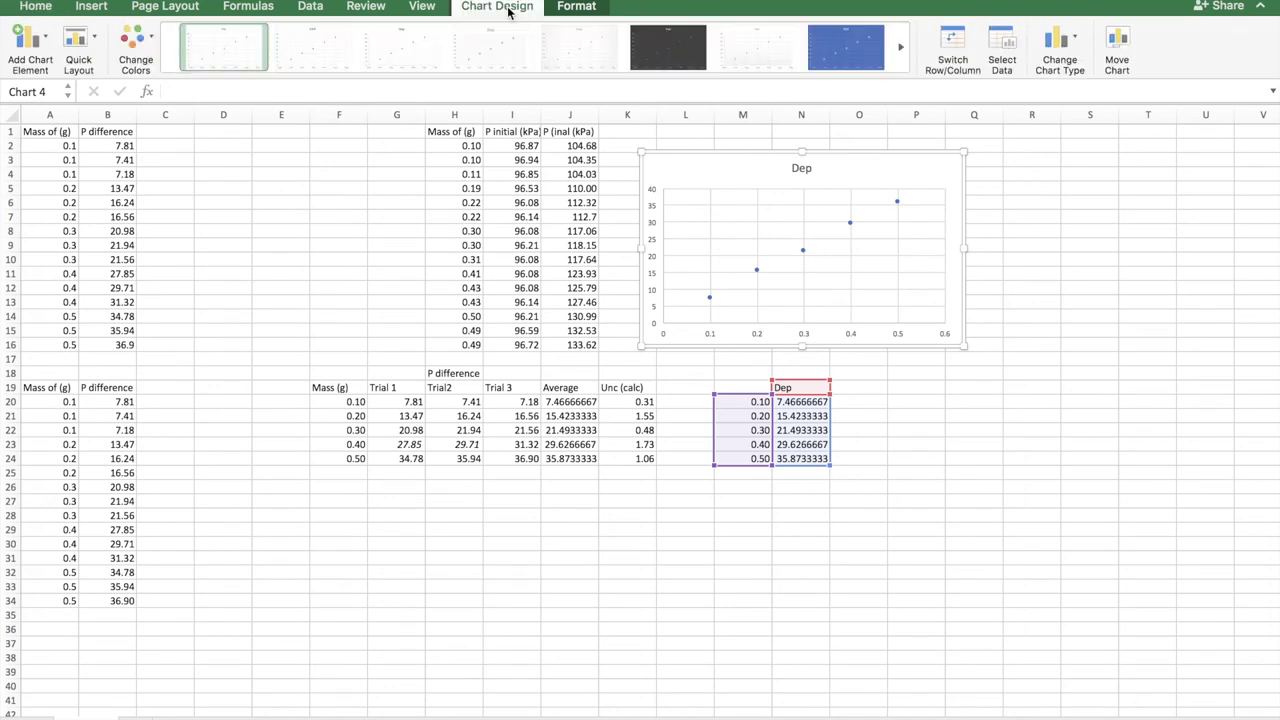
{"action": "left_click", "coordinate": [46, 49]}
{"action": "mouse_move", "coordinate": [76, 175]}
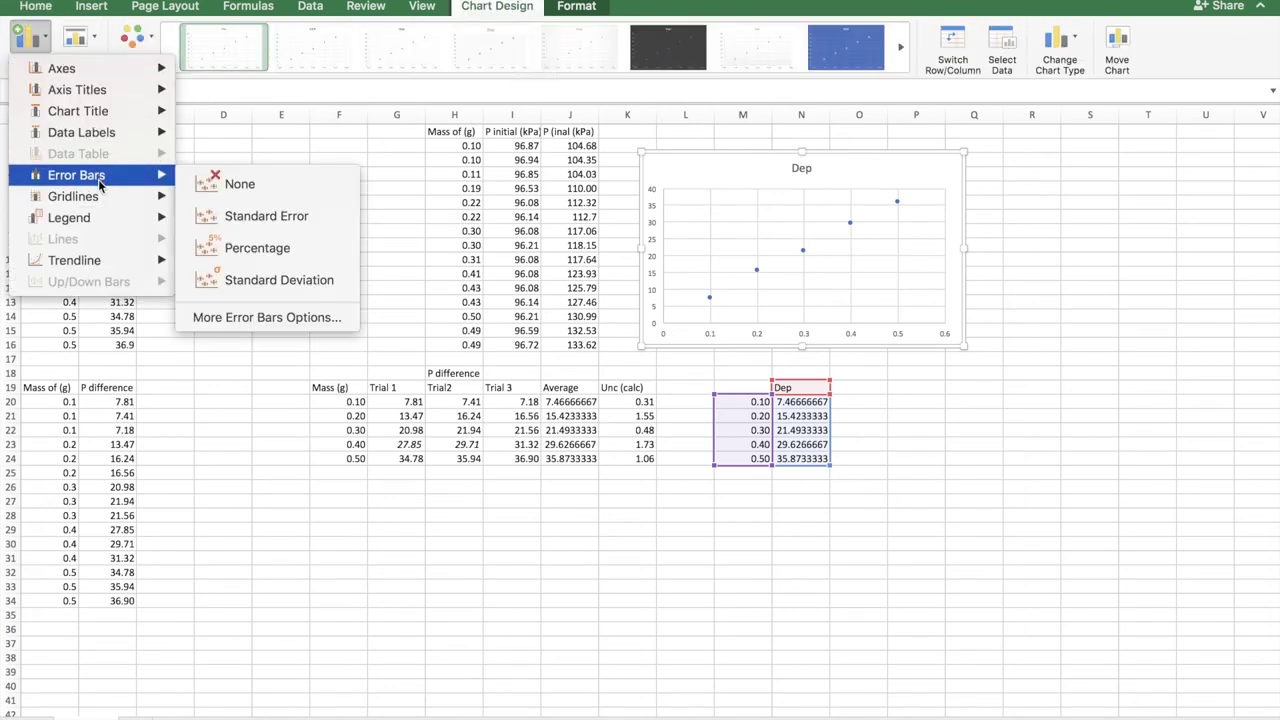
{"action": "left_click", "coordinate": [240, 318]}
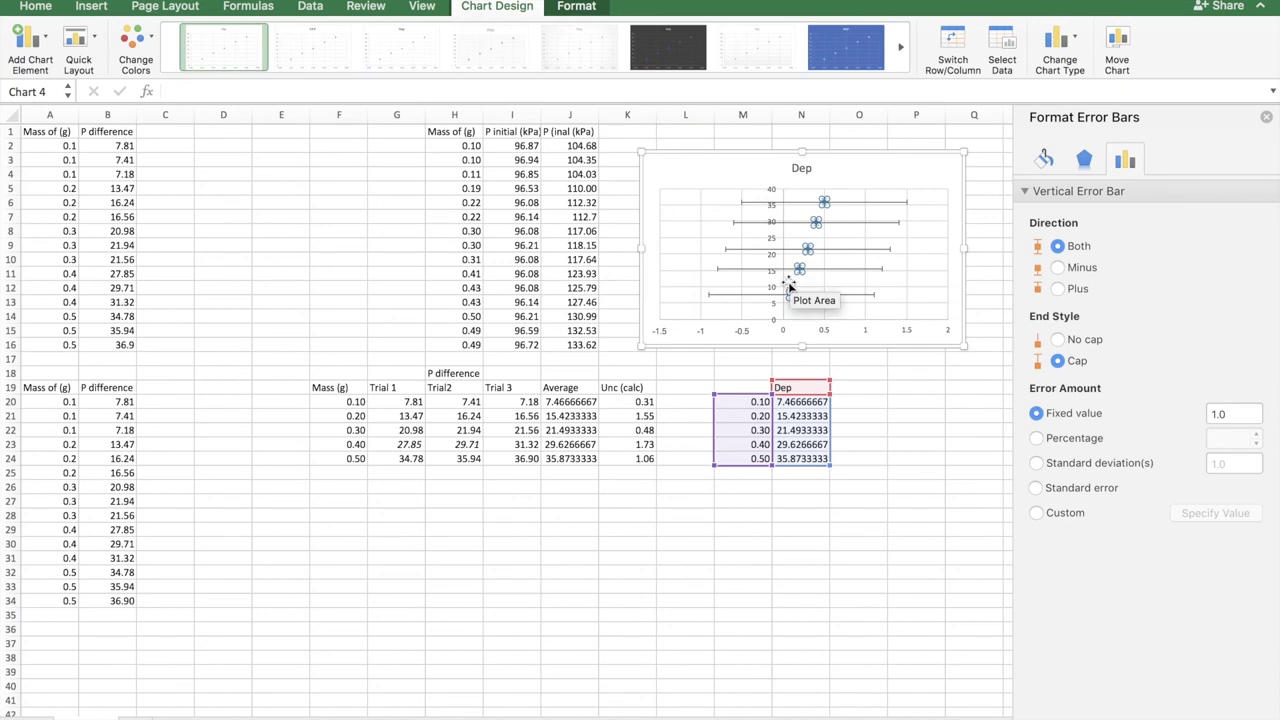
- Set custom positive and negative error values to K20:K24 and apply them
{"action": "left_click", "coordinate": [1037, 514]}
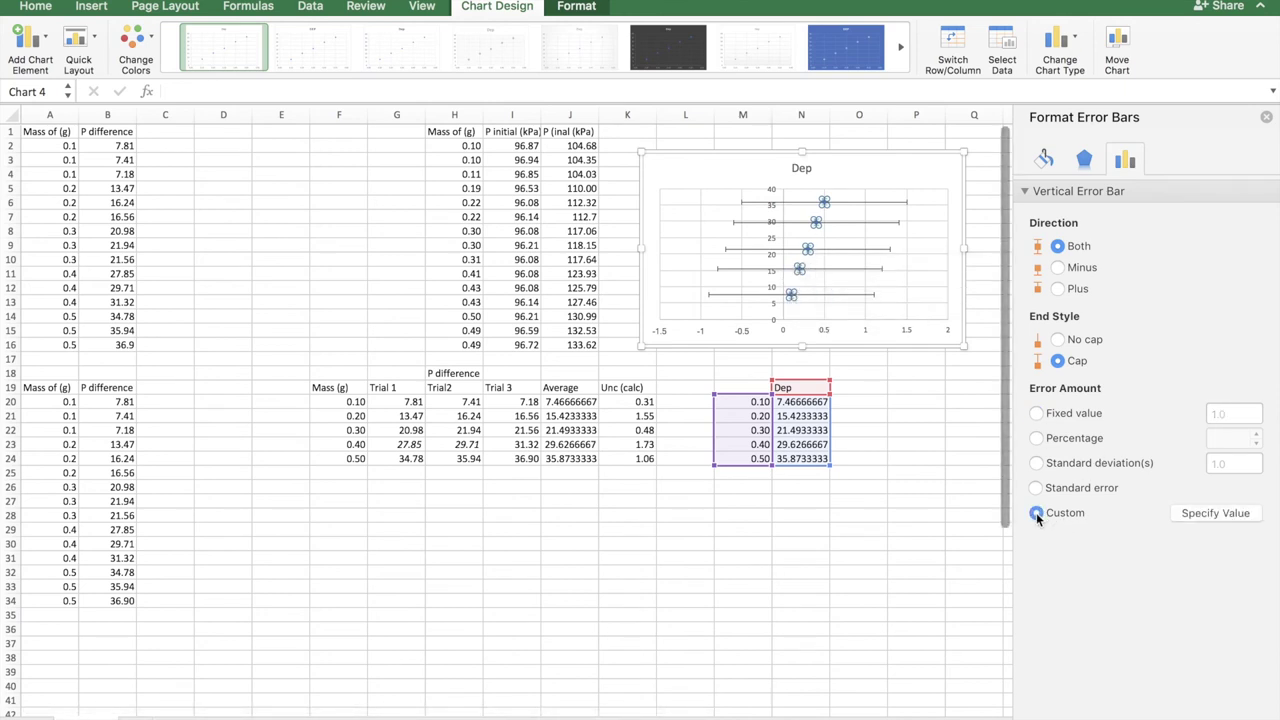
{"action": "left_click", "coordinate": [1215, 513]}
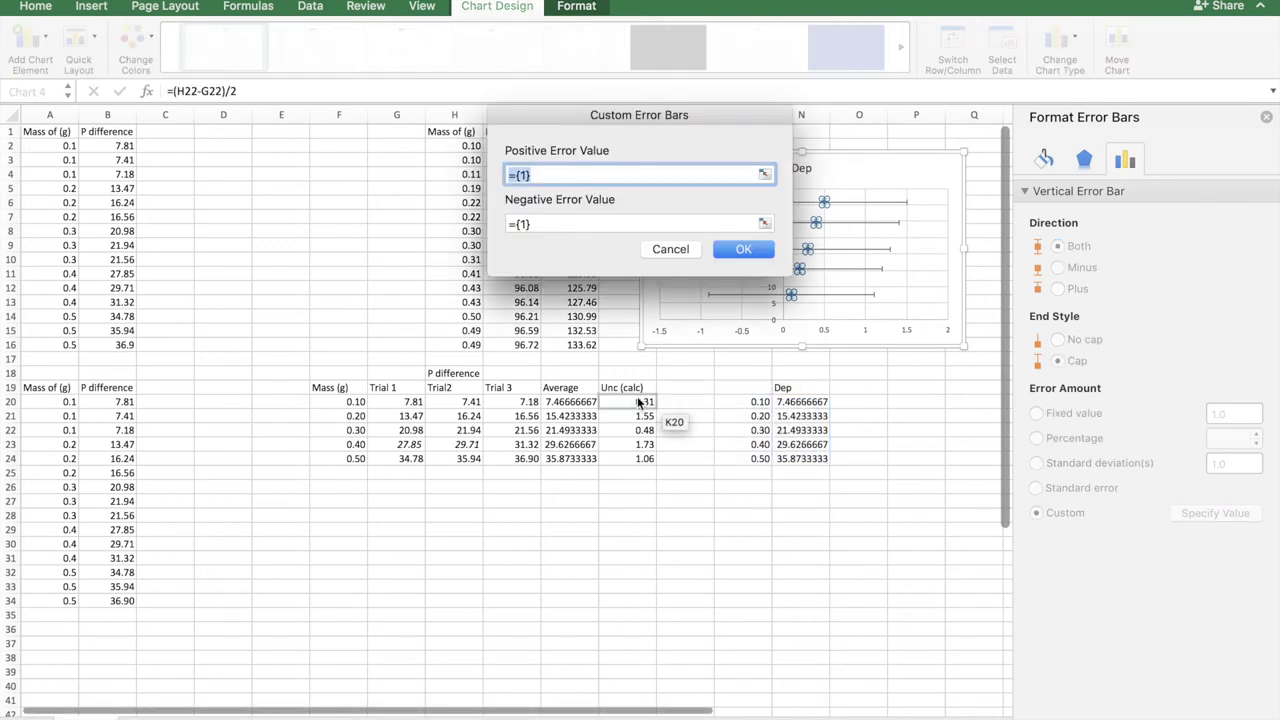
{"action": "left_click_drag", "start_coordinate": [637, 405], "coordinate": [629, 461]}
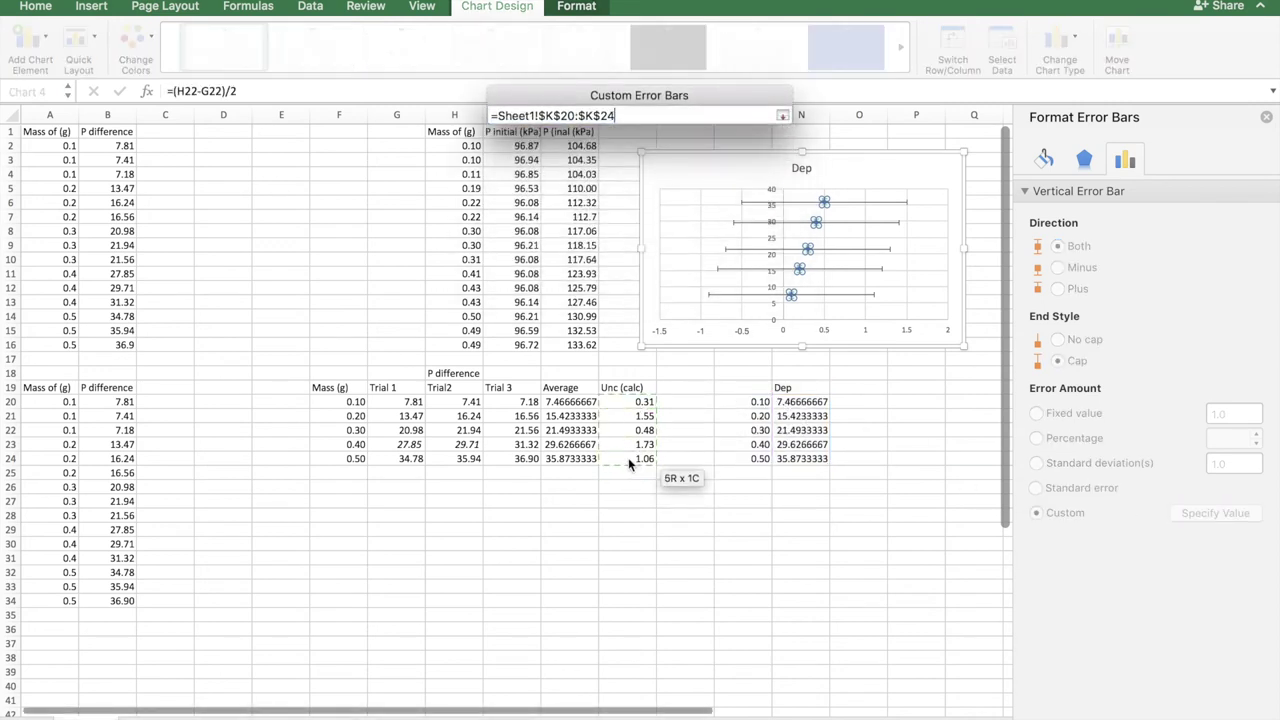
{"action": "left_click", "coordinate": [576, 223]}
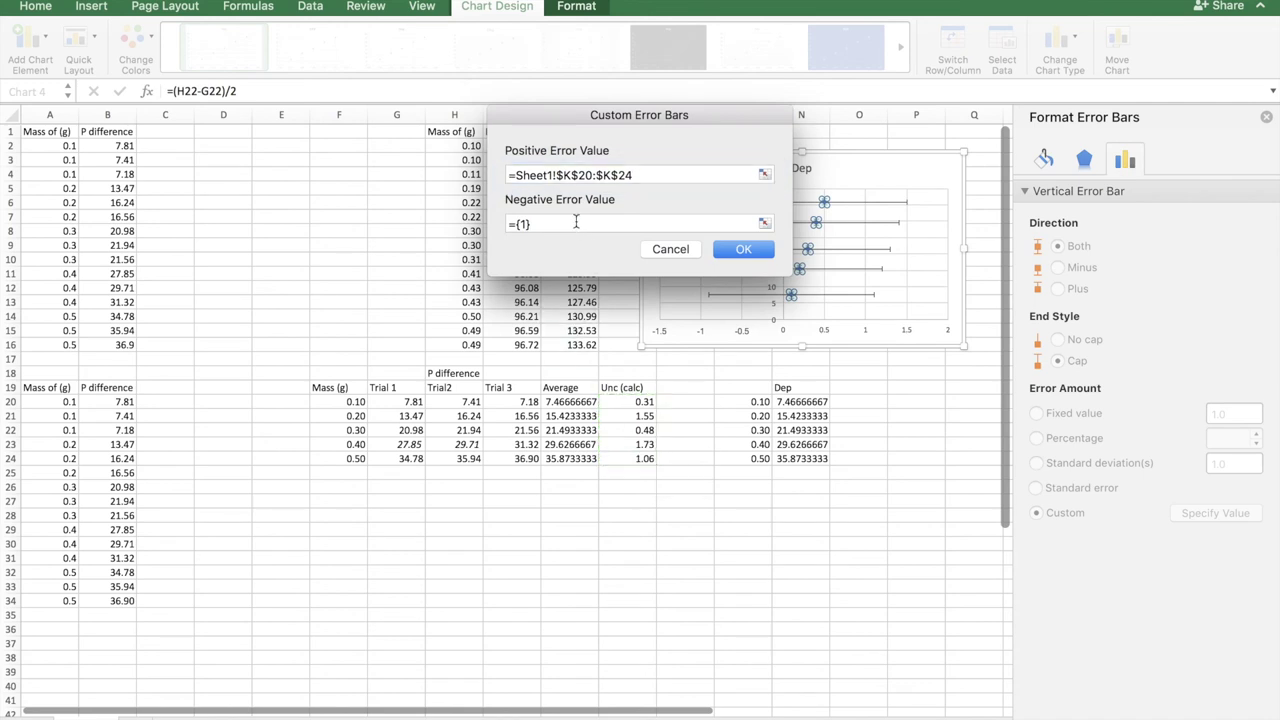
{"action": "key", "text": "BackSpace"}
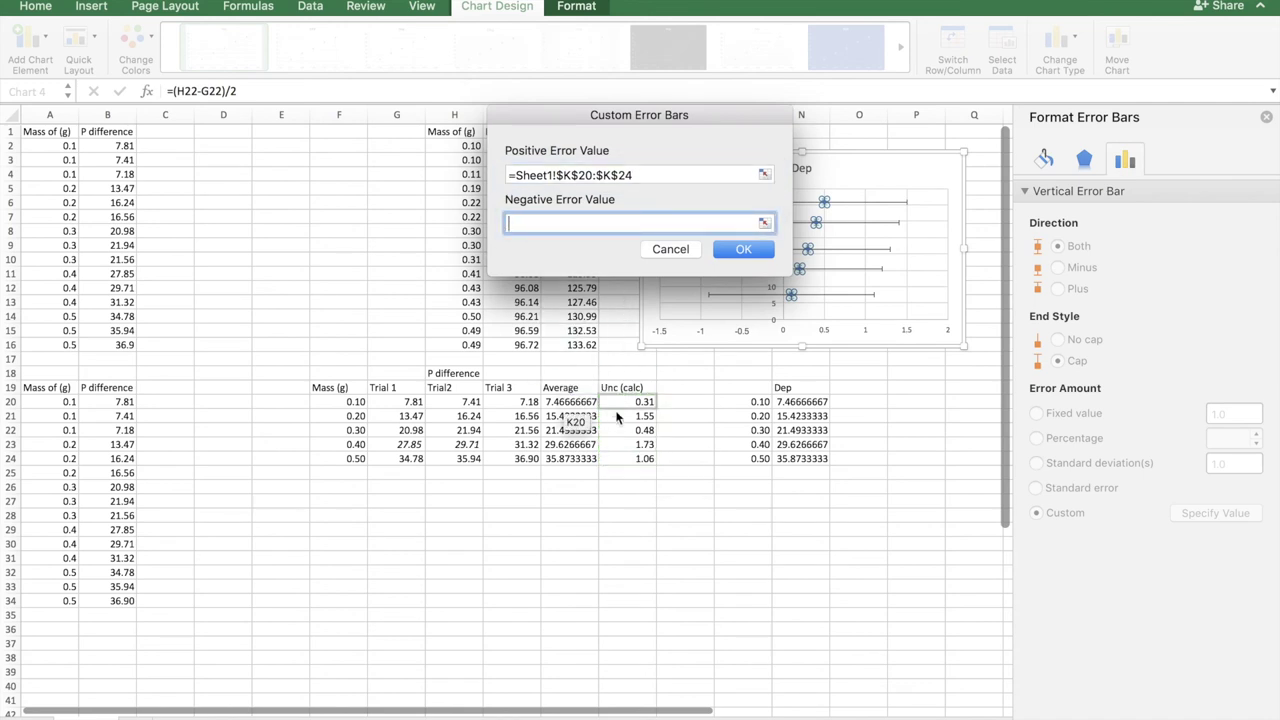
{"action": "left_click_drag", "start_coordinate": [612, 406], "coordinate": [611, 455]}
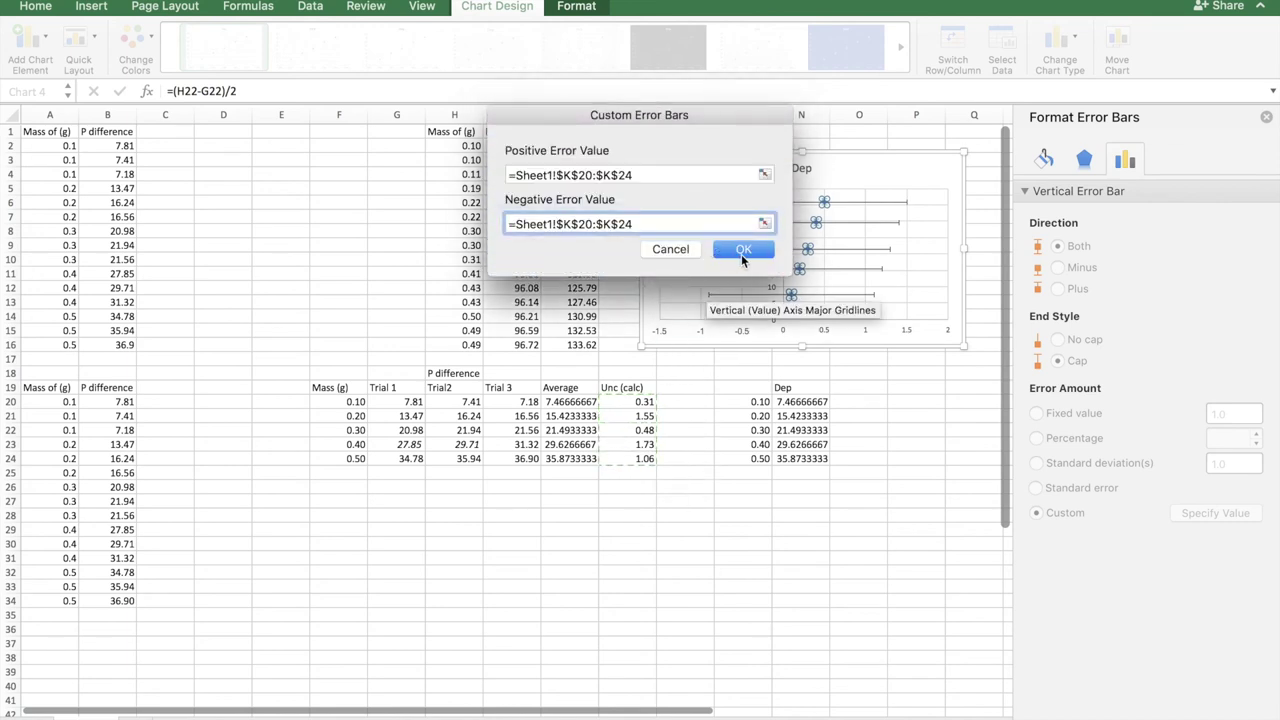
{"action": "left_click", "coordinate": [741, 252]}
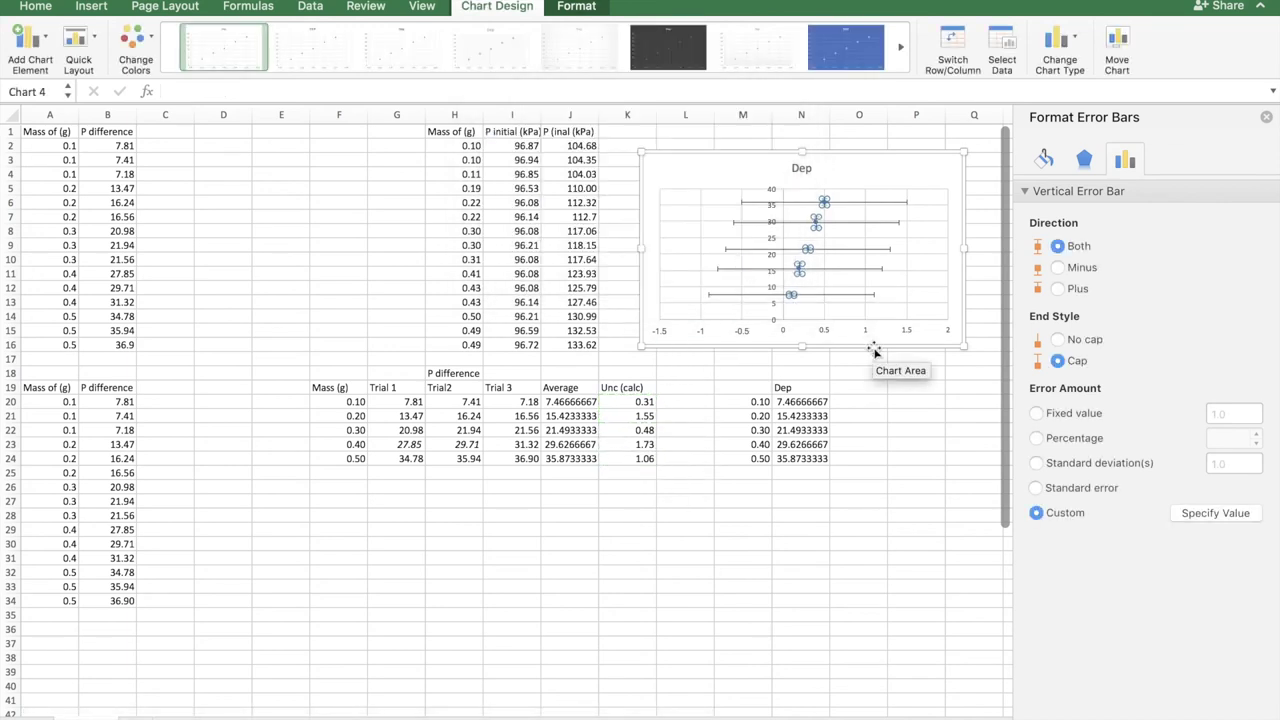
- Set the horizontal error bars to a fixed value of 0.01
{"action": "left_click", "coordinate": [857, 224]}
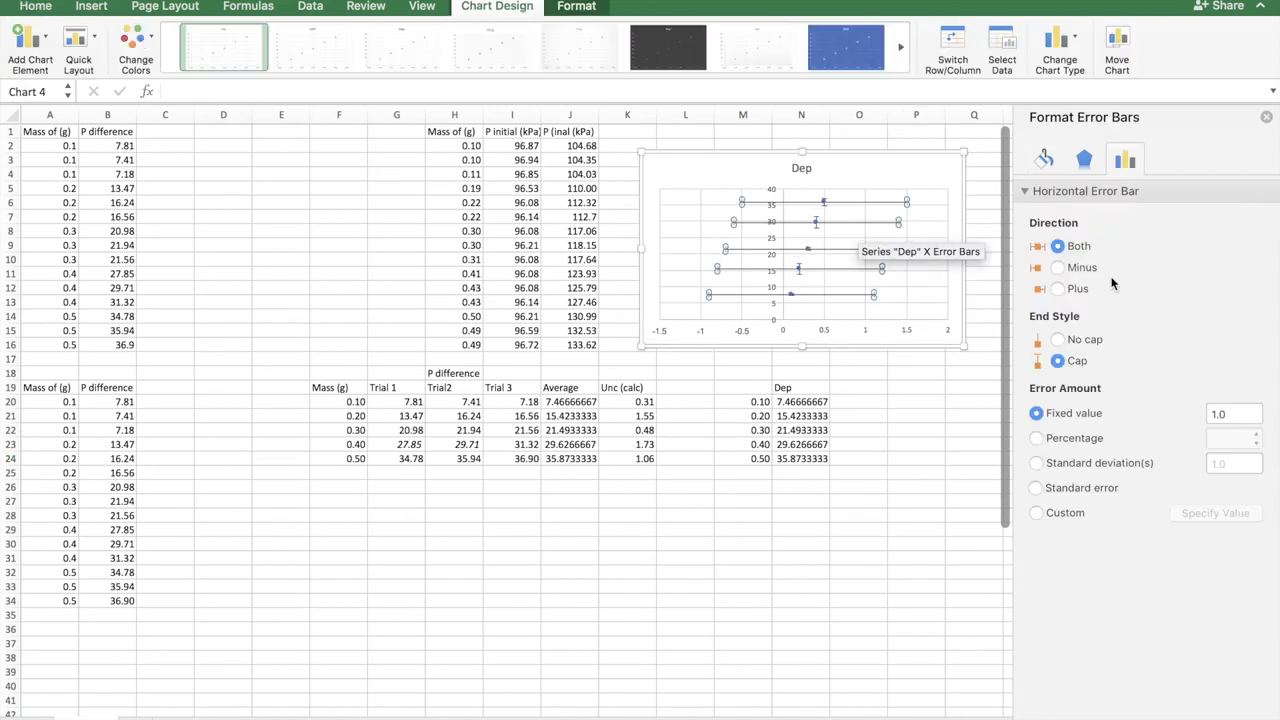
{"action": "left_click", "coordinate": [1236, 413]}
{"action": "type", "text": "0.01"}
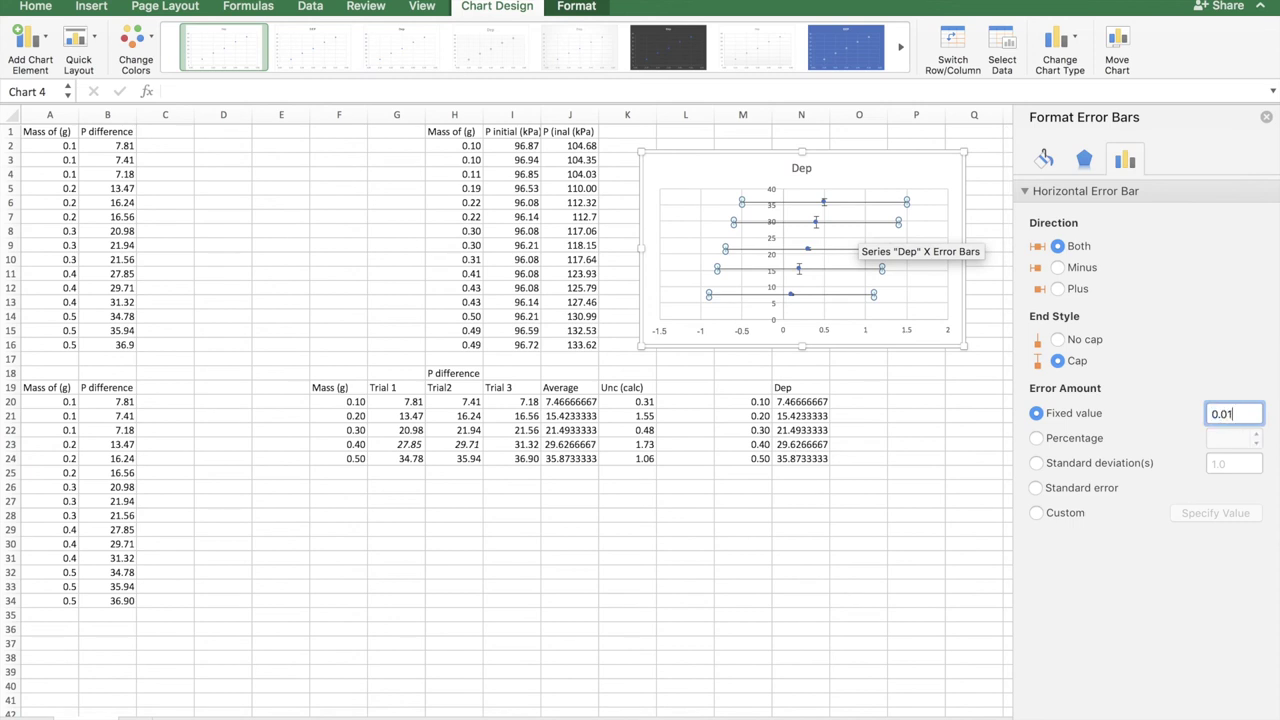
{"action": "key", "text": "Return"}
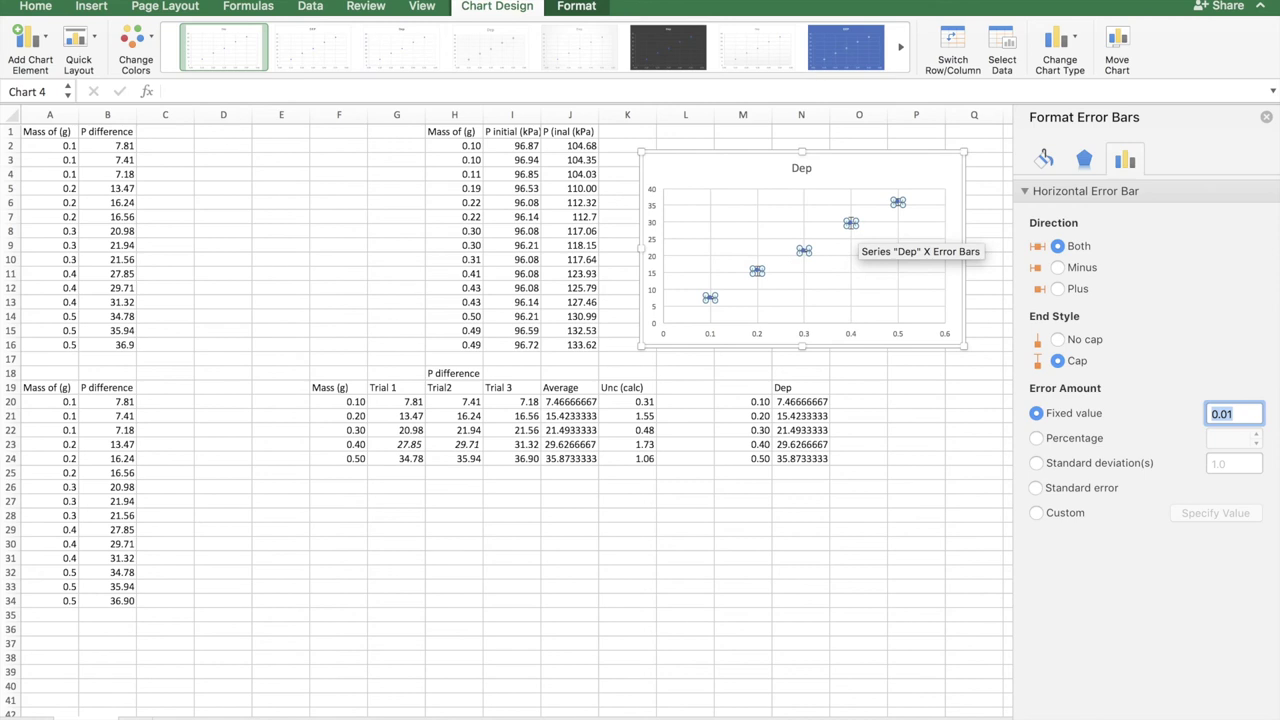
{"action": "left_click", "coordinate": [742, 671]}
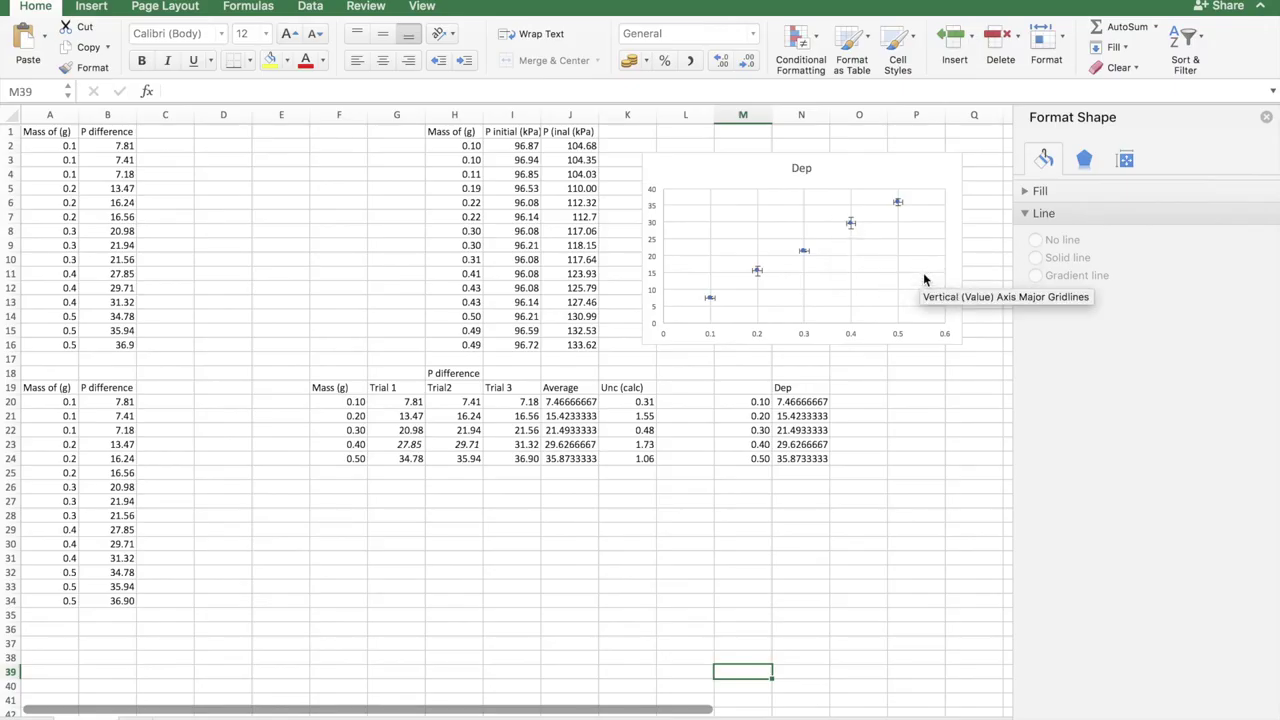
- Add a Linear trendline to the Dep scatter chart
{"action": "left_click", "coordinate": [931, 282]}
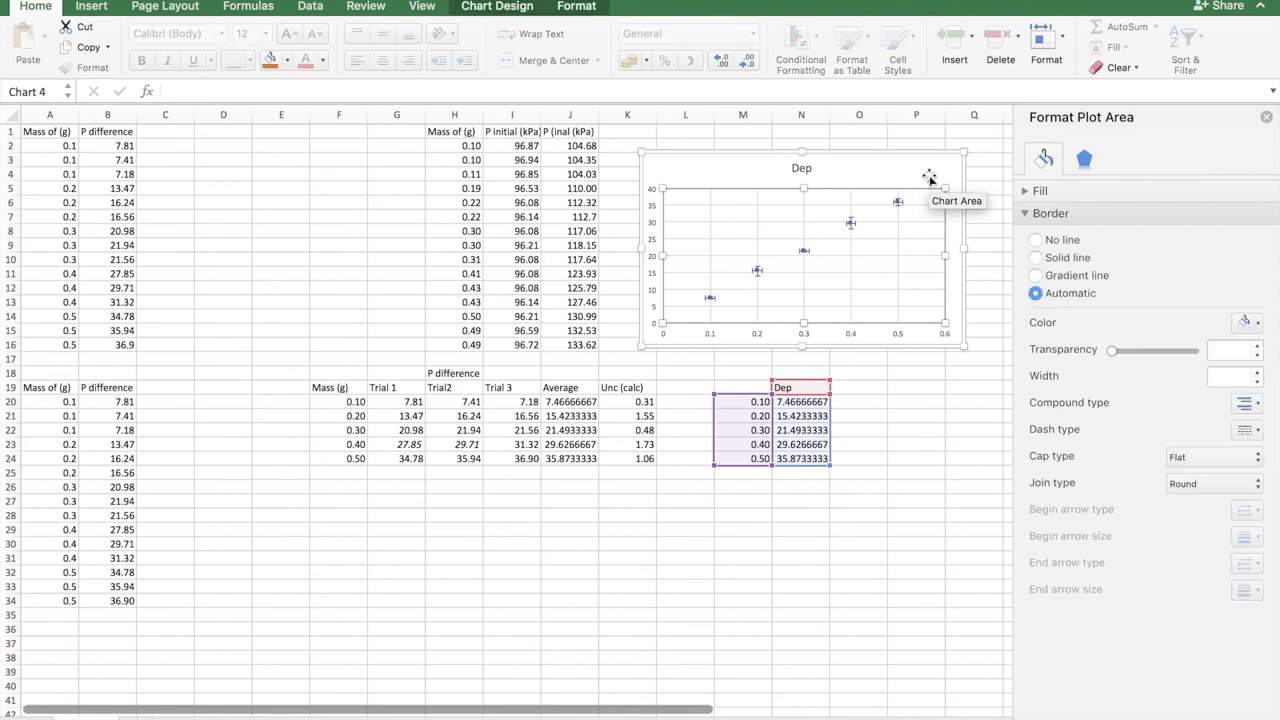
{"action": "left_click", "coordinate": [524, 8]}
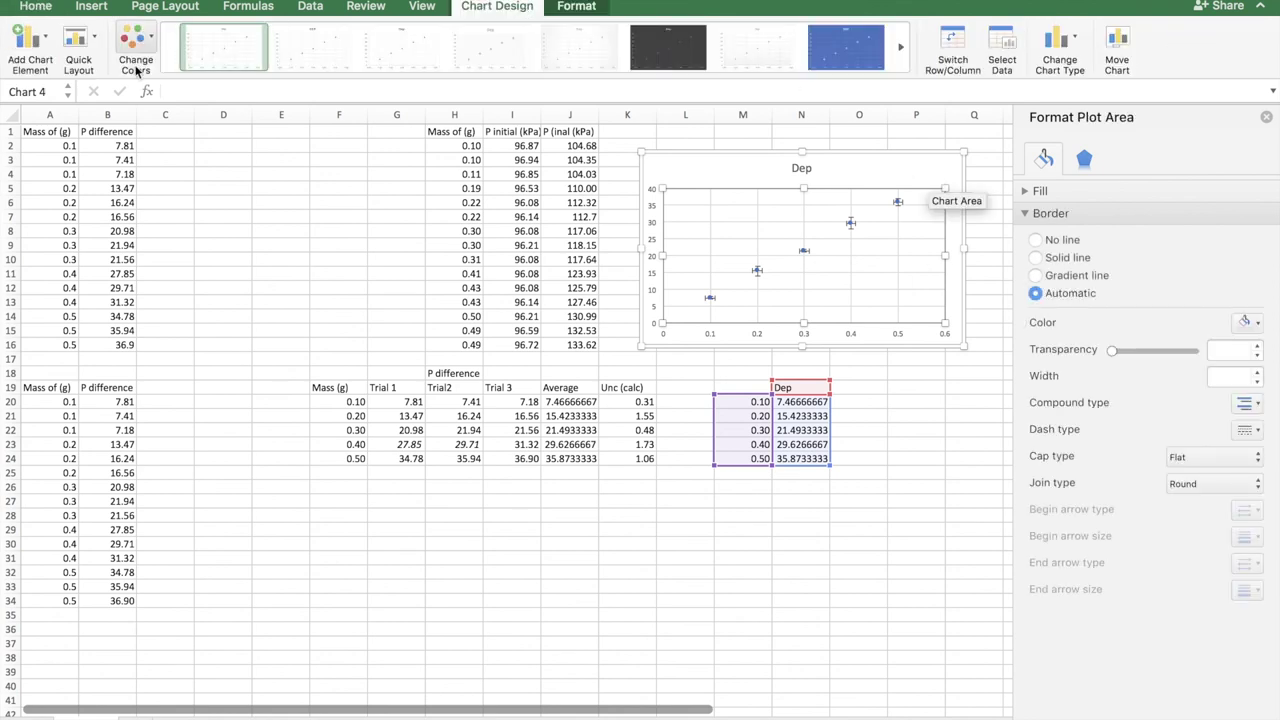
{"action": "left_click", "coordinate": [38, 50]}
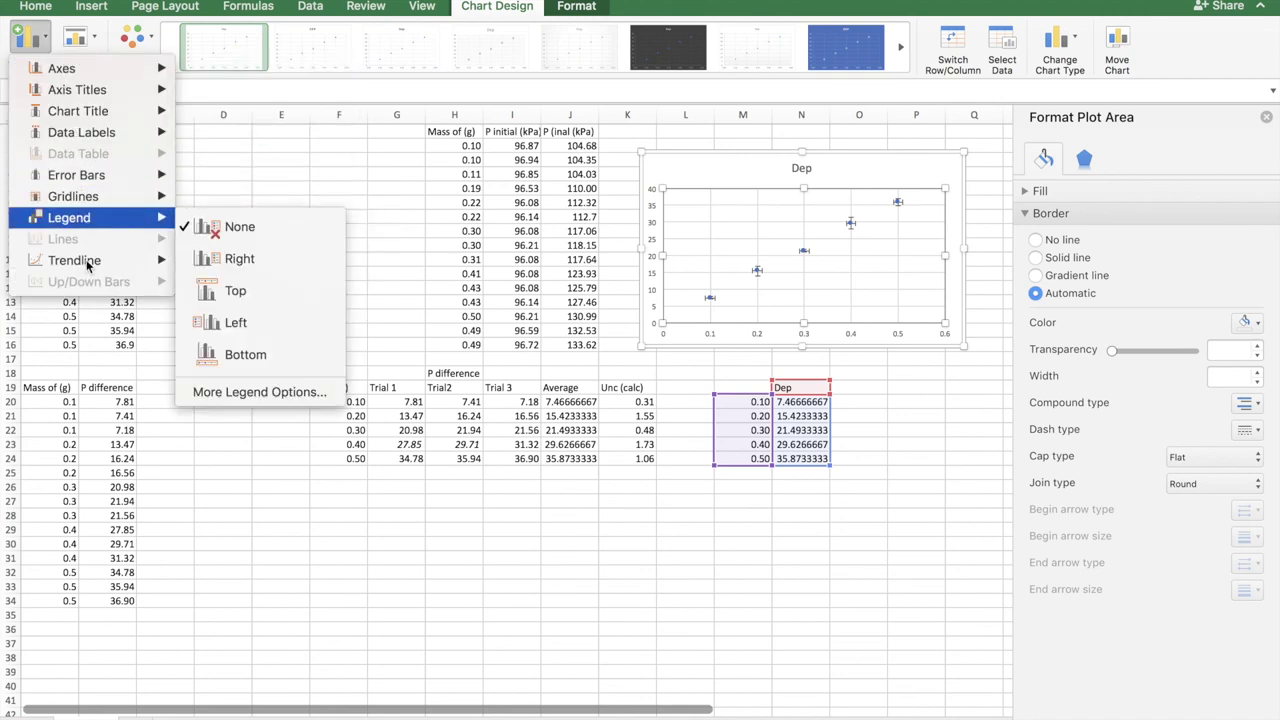
{"action": "mouse_move", "coordinate": [75, 260]}
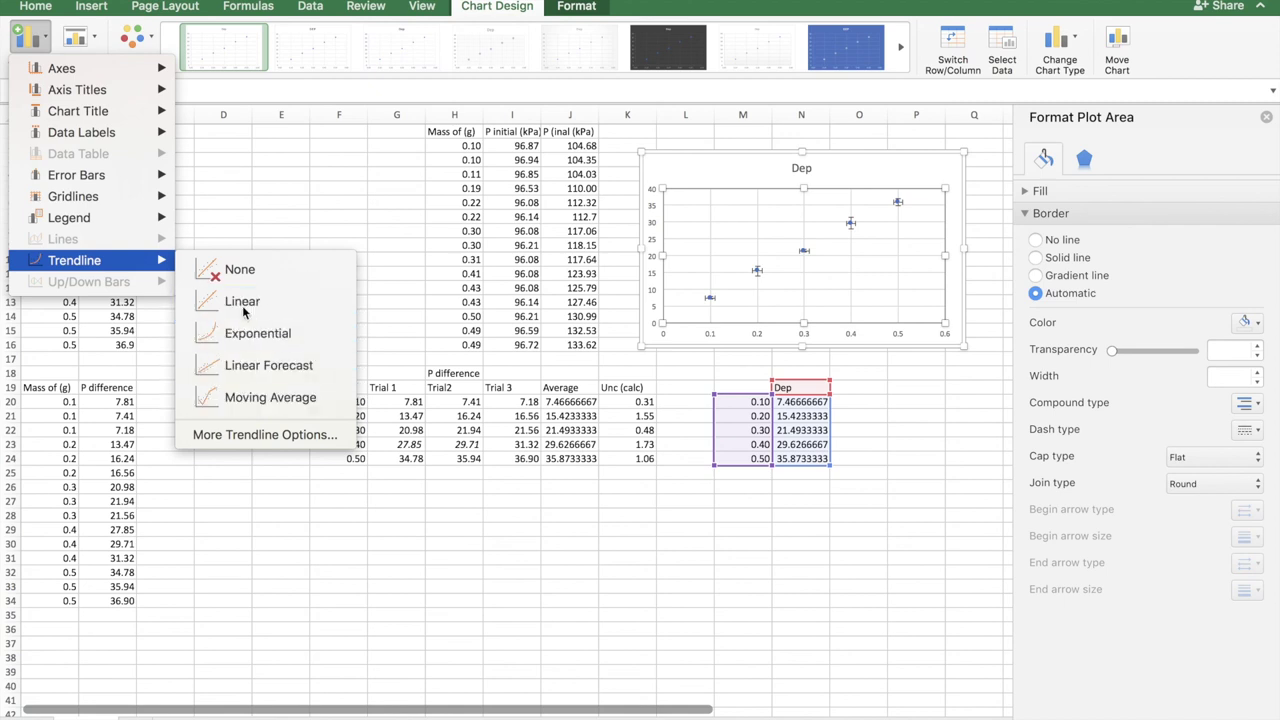
{"action": "left_click", "coordinate": [806, 260]}
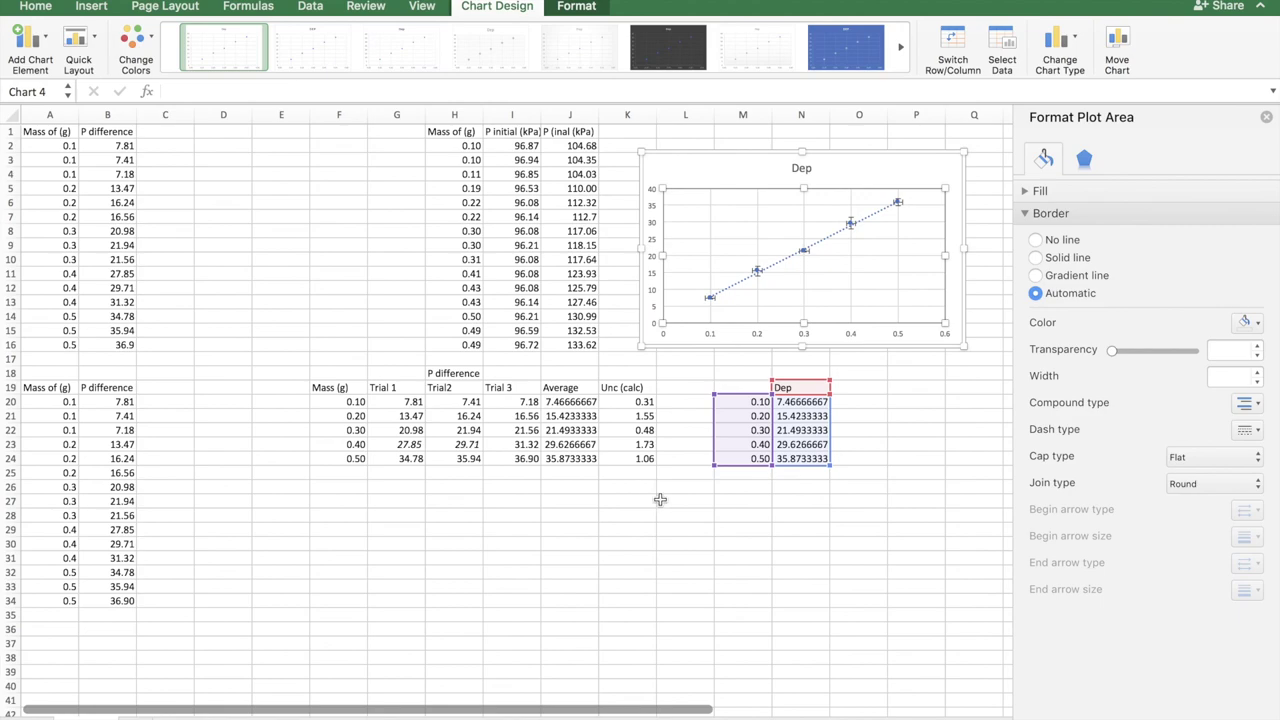